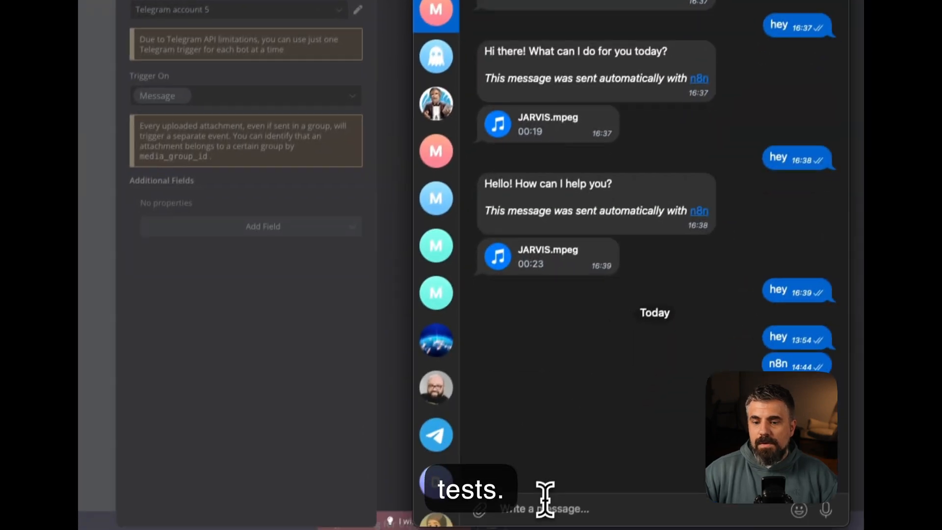
Send 'test' to the bot and pin the Telegram Trigger's captured output
text(test)
key(Return)
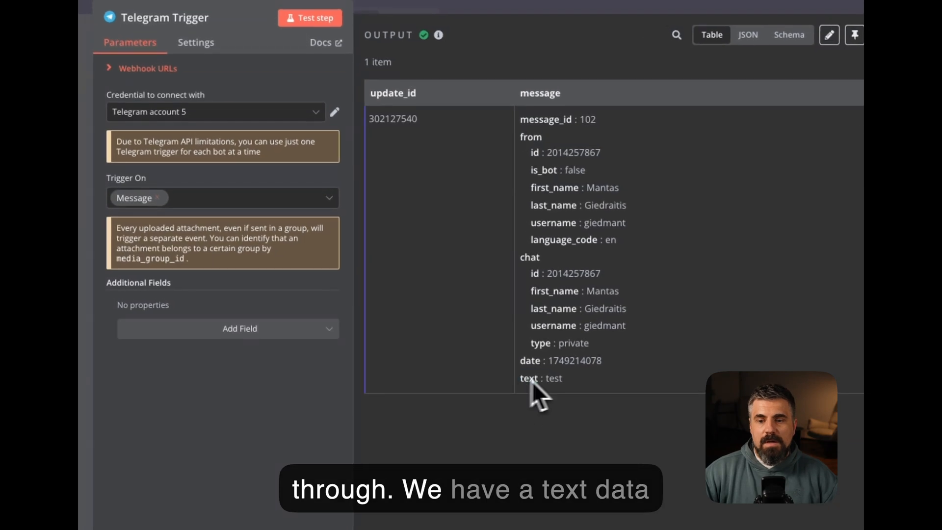
click(578, 380)
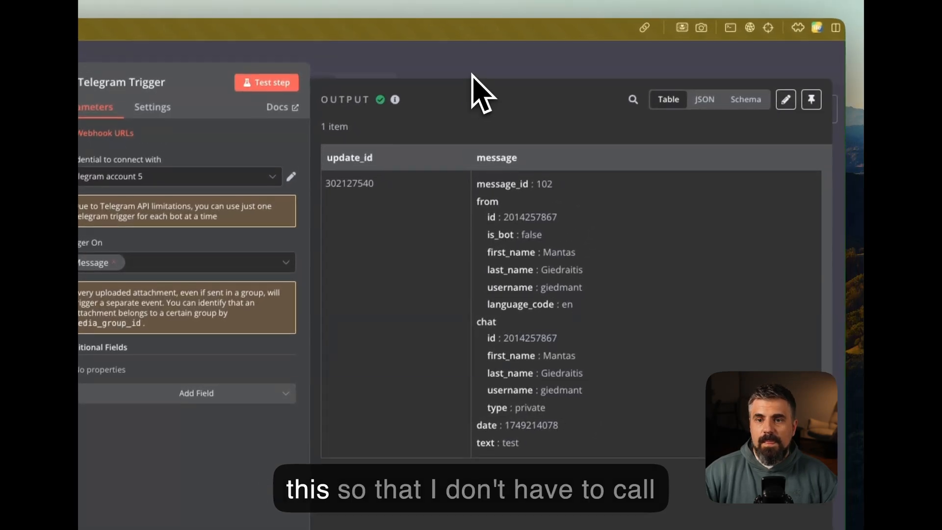
click(810, 101)
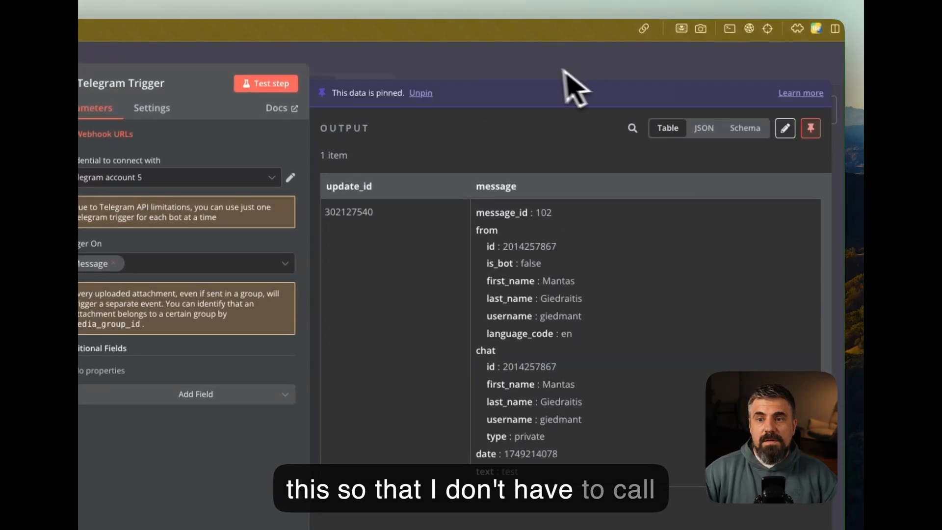
click(546, 70)
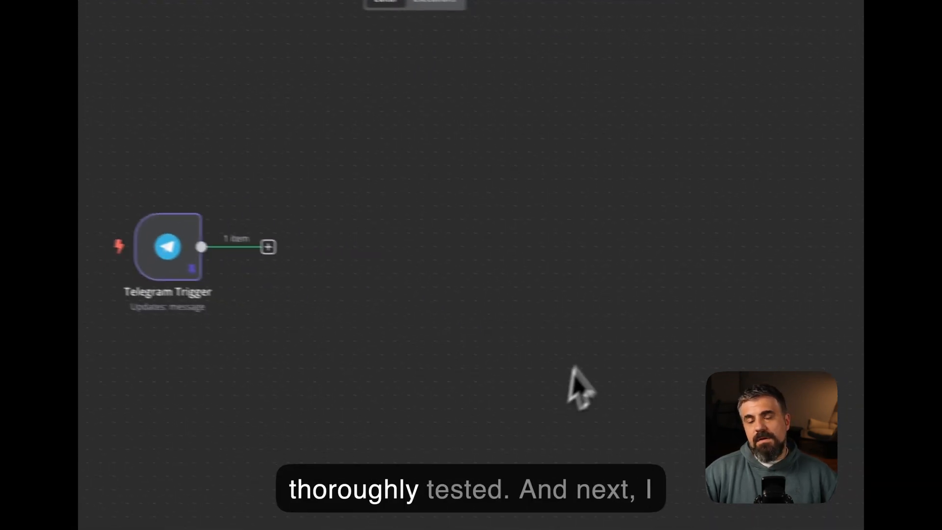
Add an AI Agent node after the Telegram Trigger
click(228, 239)
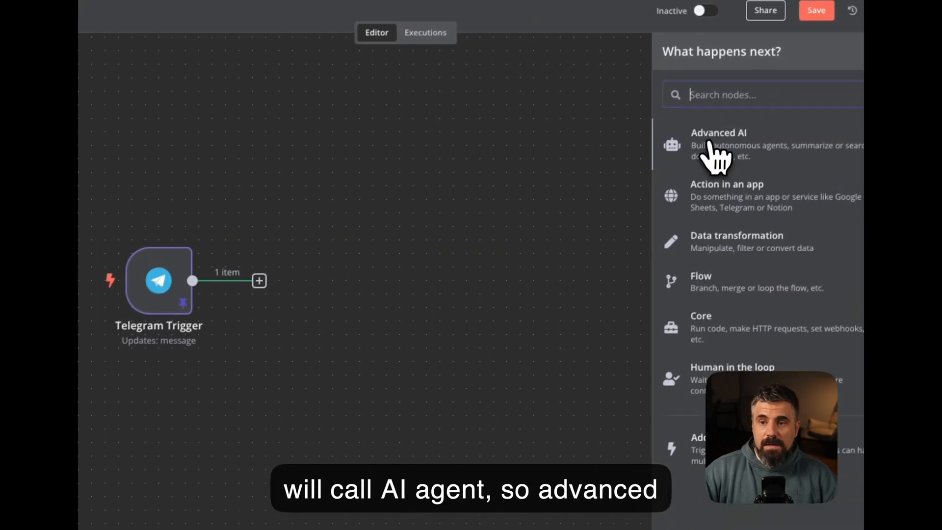
click(710, 145)
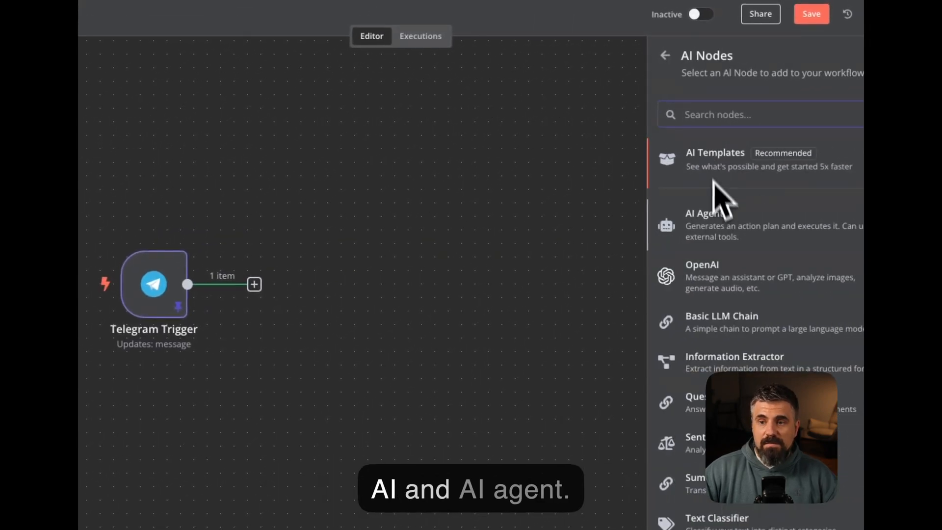
click(709, 220)
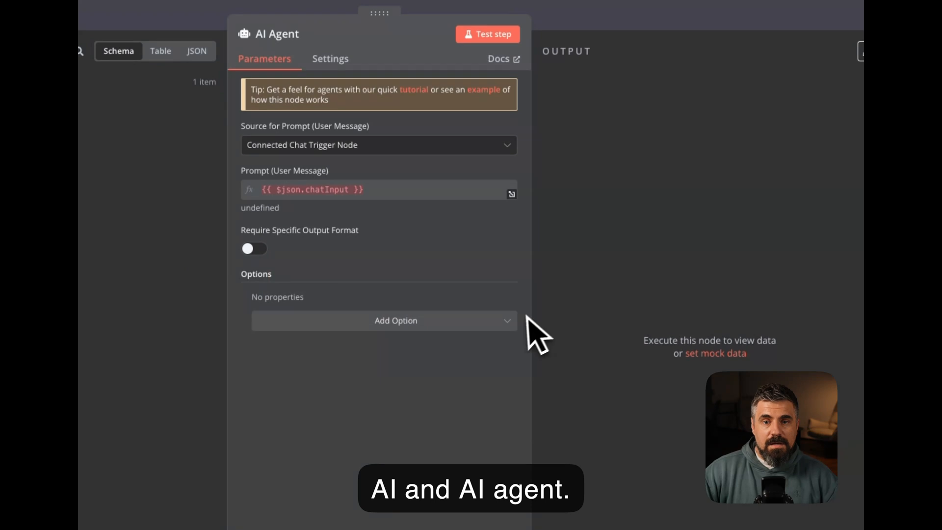
Attach an OpenAI Chat Model to the agent using gpt-4.1
click(302, 361)
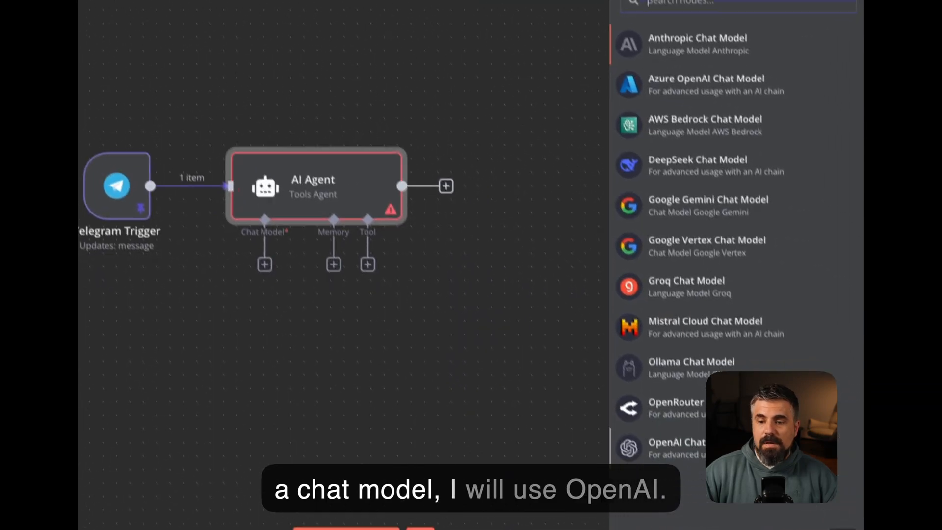
click(746, 512)
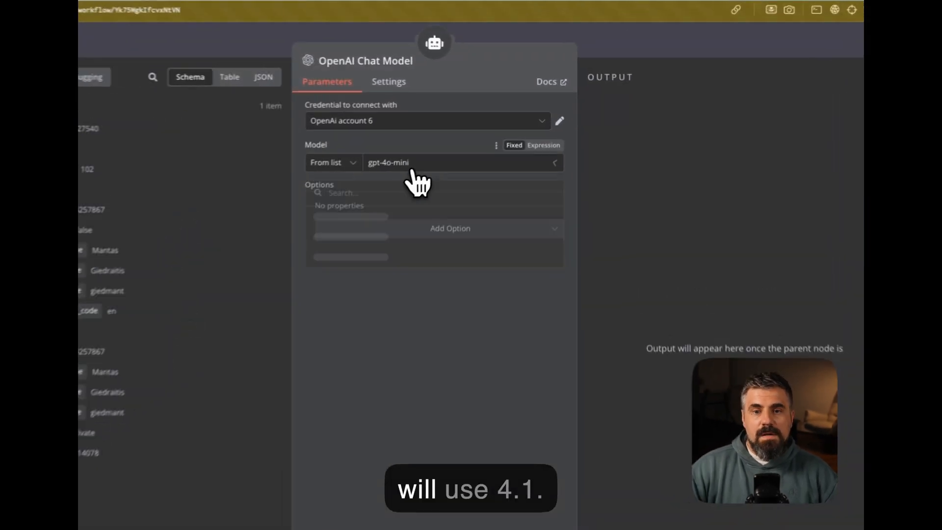
click(454, 145)
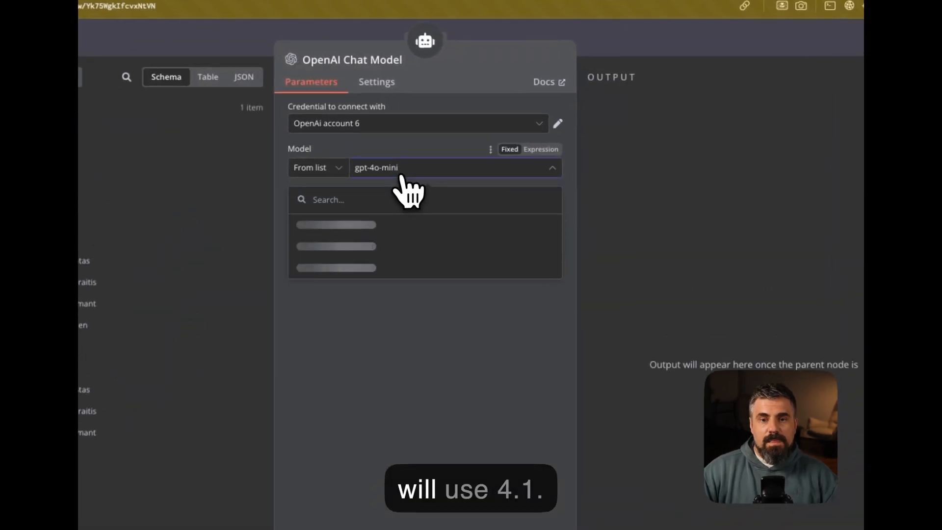
text(4.1)
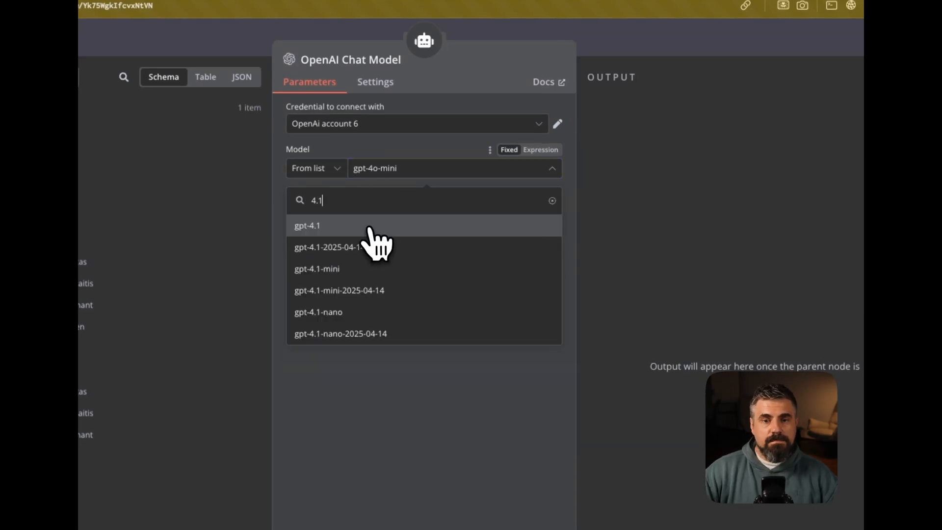
click(371, 224)
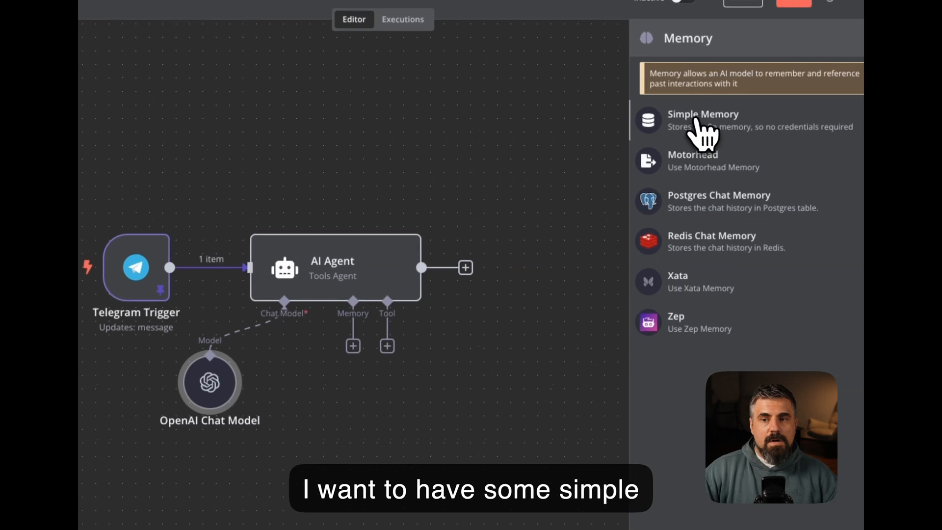
Attach Simple Memory with its session key defined as the Telegram chat id
click(702, 109)
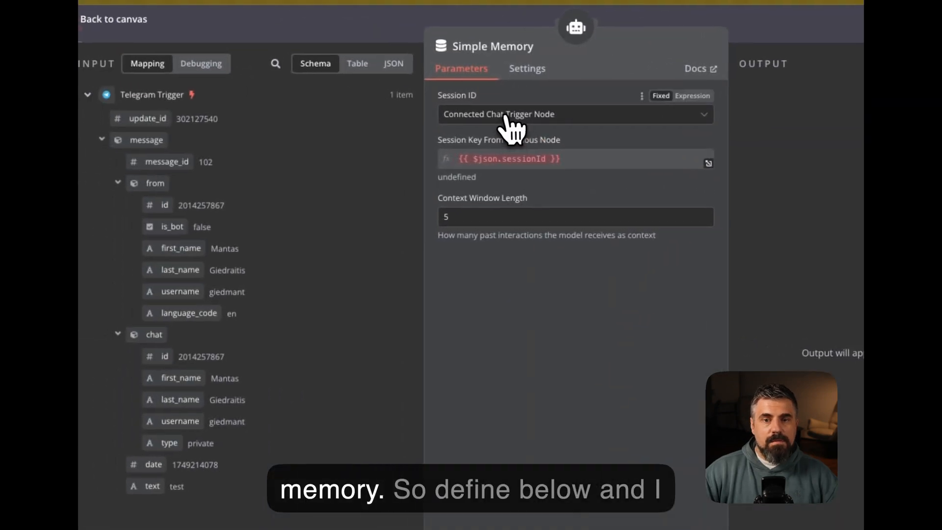
click(462, 109)
click(445, 198)
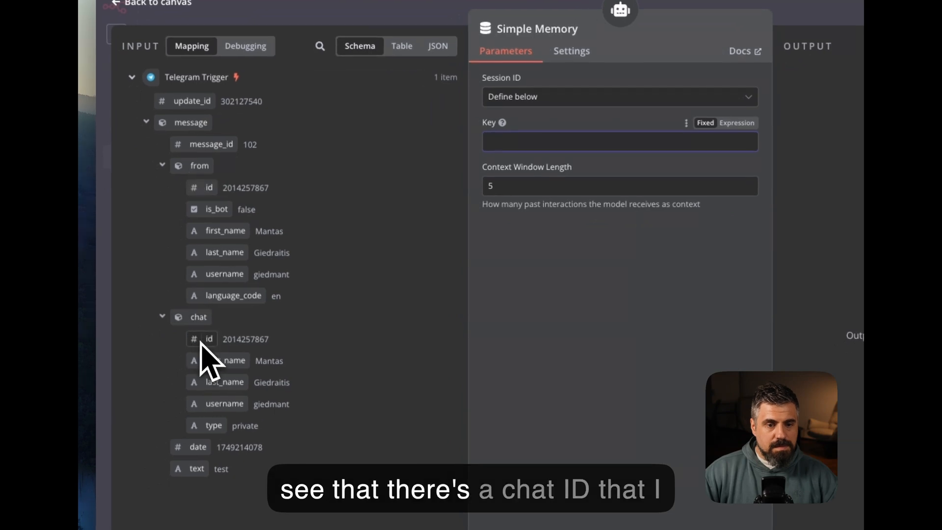
drag(200, 343, 525, 154)
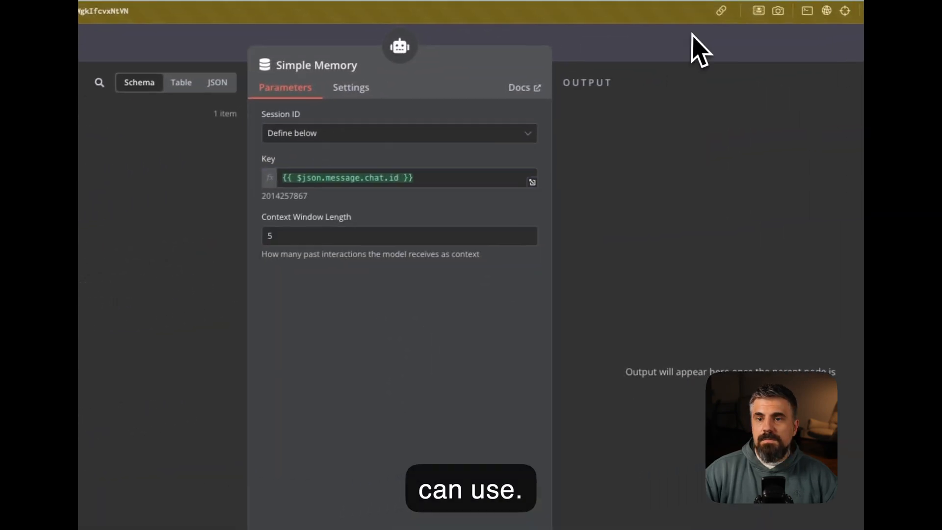
click(726, 41)
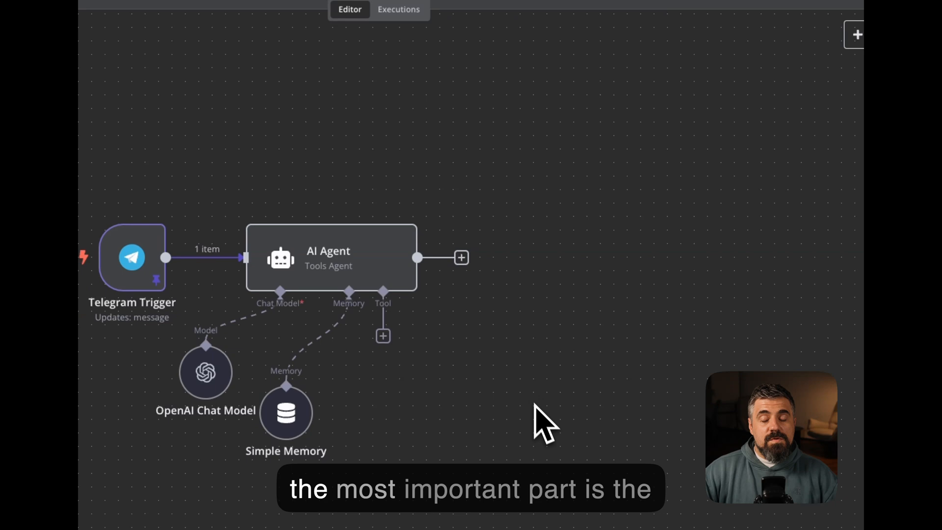
scroll(529, 411, down, 3)
Add an HTTP Request tool named 'Research tool' to the agent, using POST
click(383, 263)
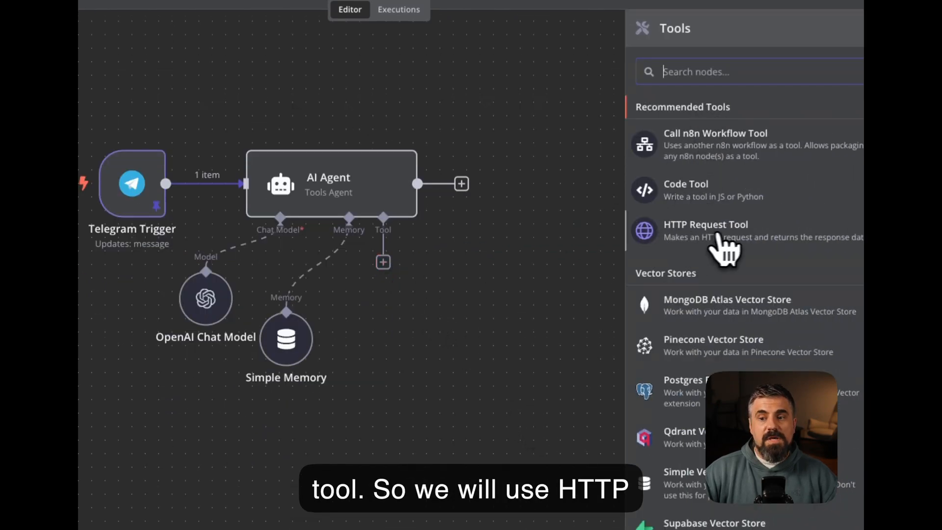
click(734, 249)
click(467, 64)
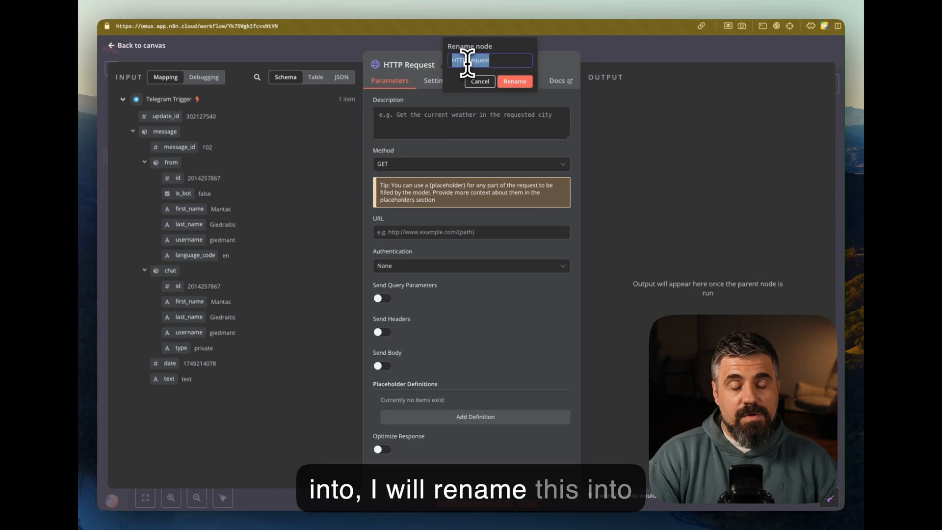
text(R)
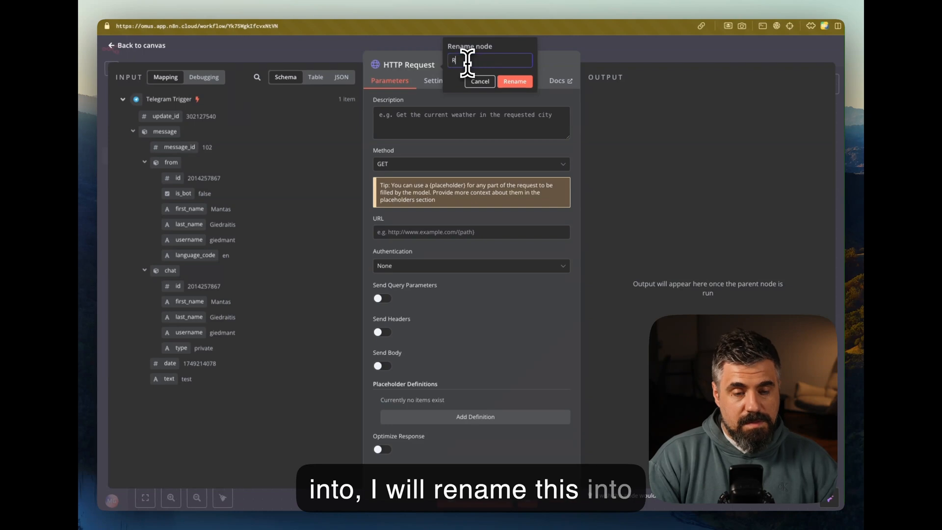
text(esearch tool)
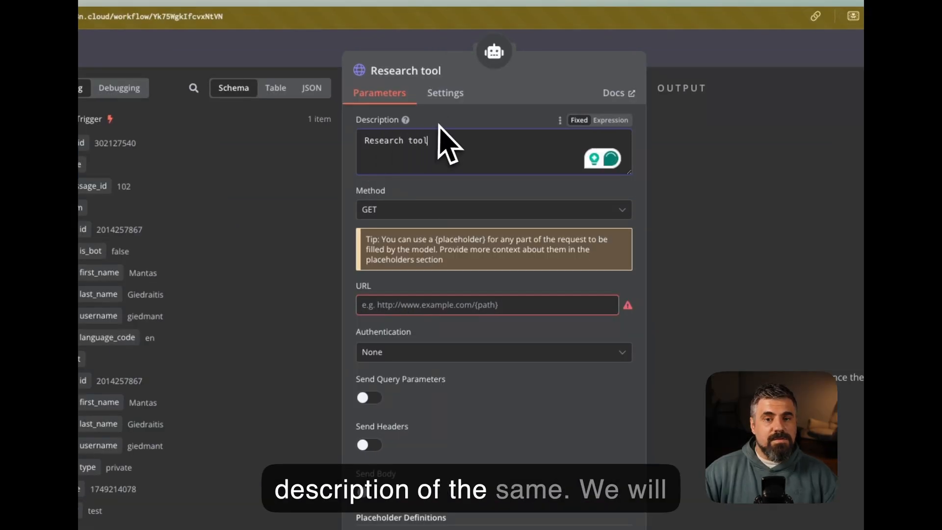
click(423, 209)
click(399, 312)
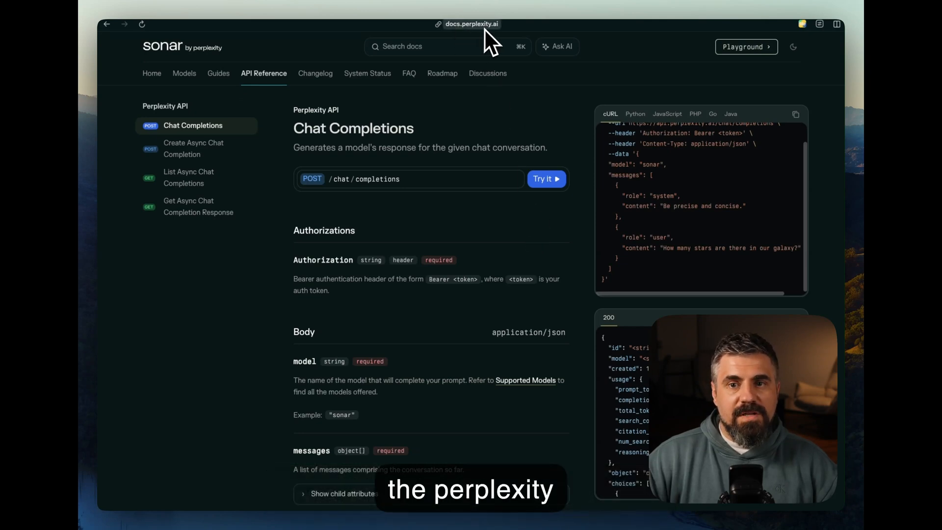
Copy Perplexity's /chat/completions endpoint from the docs for the Research tool's URL field
scroll(704, 227, up, 1)
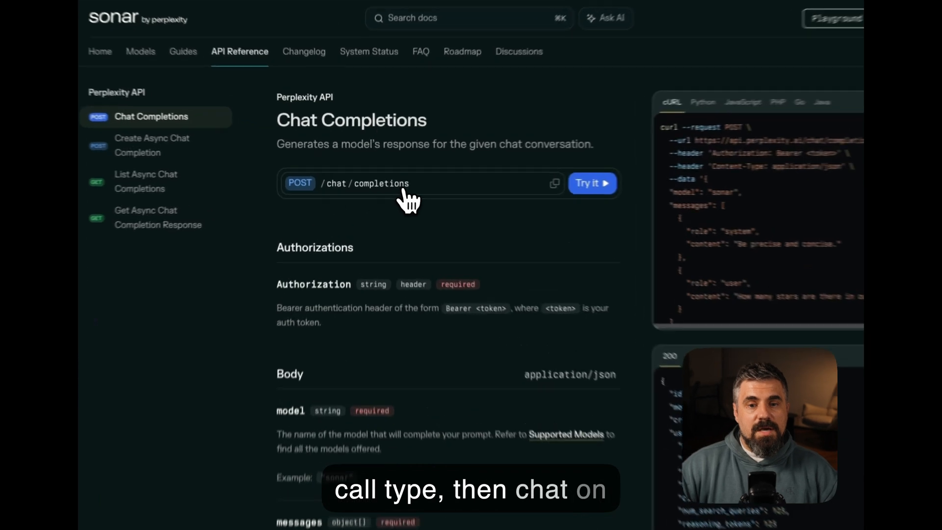
click(554, 183)
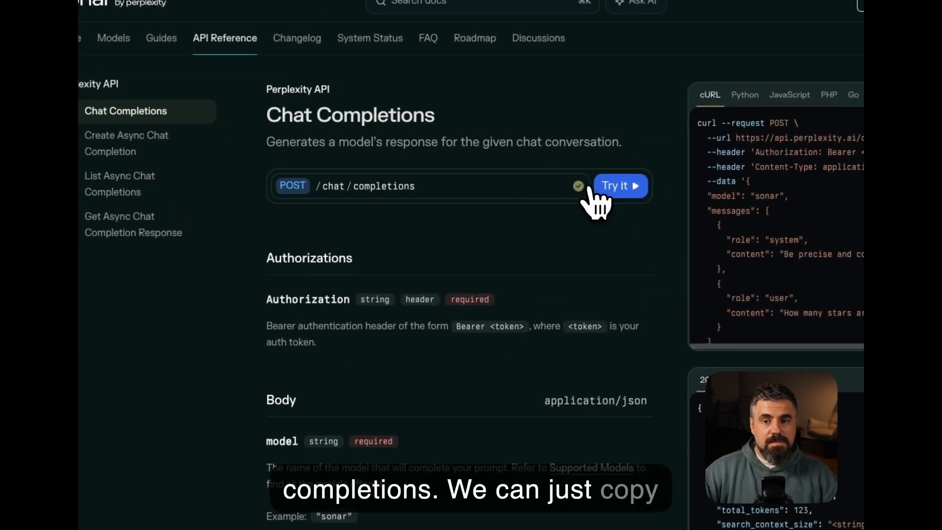
key(super+Tab)
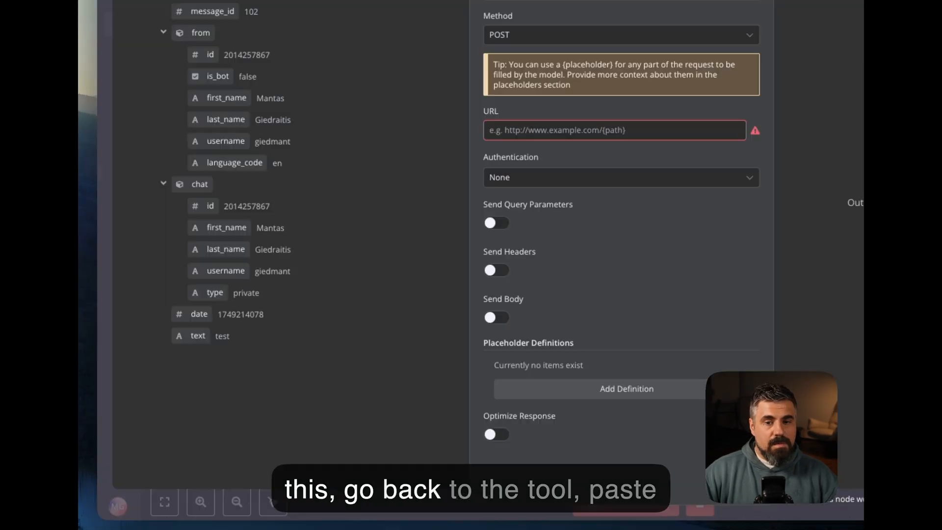
click(568, 130)
Paste the Perplexity completions URL and enable sending headers and a body
key(super+v)
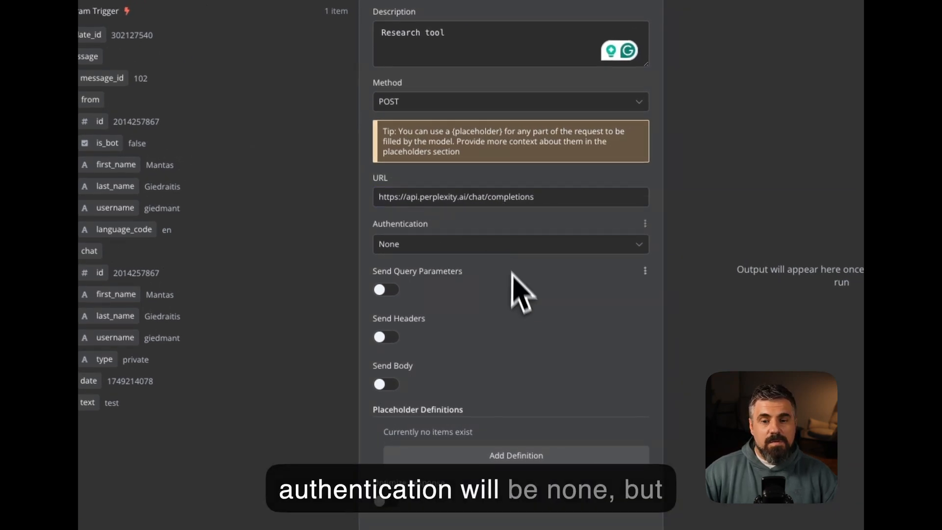
click(394, 338)
scroll(432, 339, down, 3)
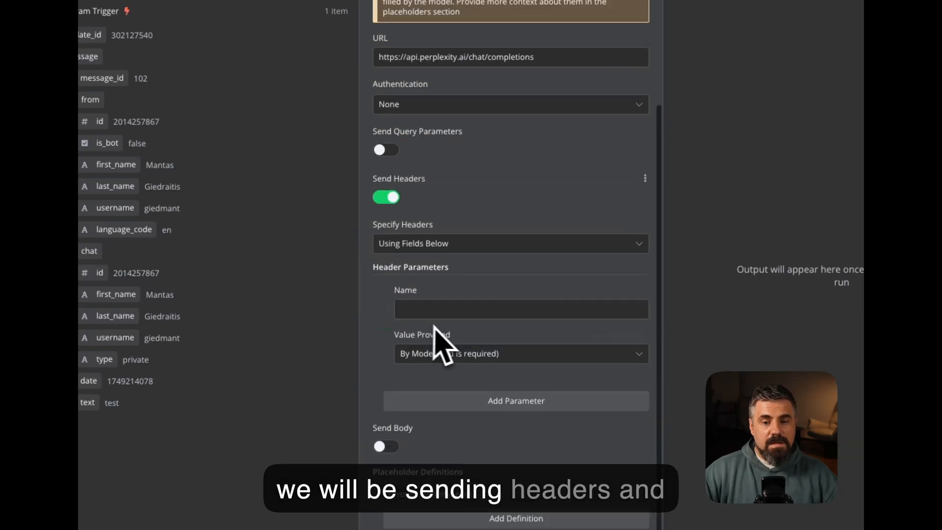
click(395, 444)
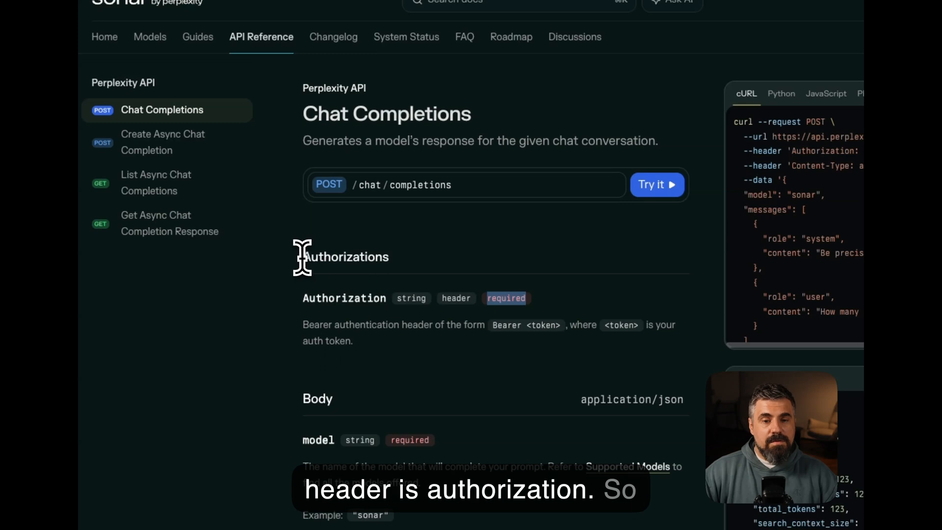
Set the Authorization header value to start with 'Bearer', per the docs' authorization section
drag(302, 257, 428, 265)
scroll(346, 312, down, 5)
drag(303, 293, 337, 297)
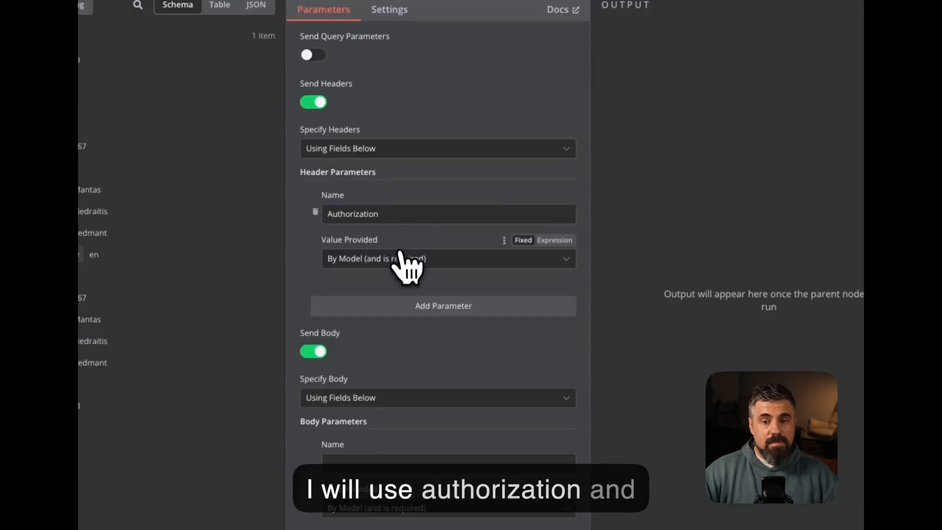
click(395, 259)
click(379, 339)
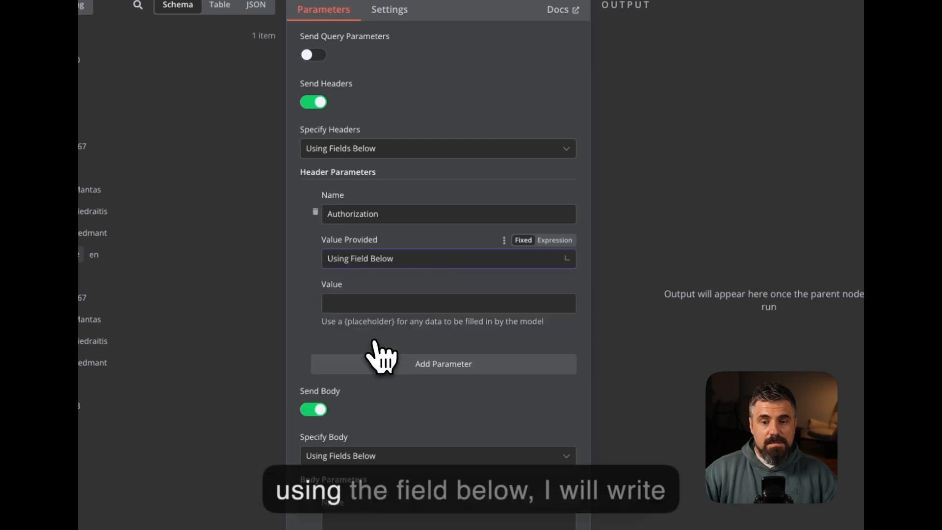
click(371, 305)
text(Bearer)
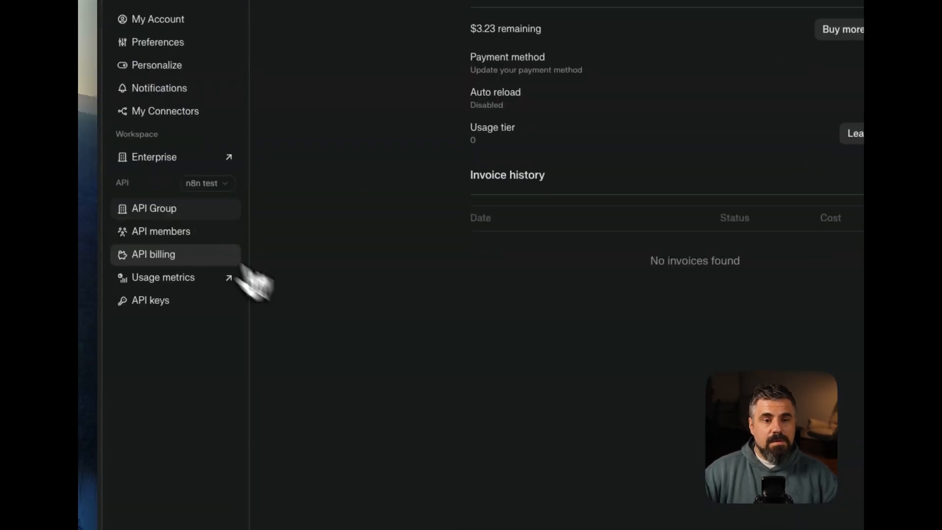
Copy the Perplexity API key and paste it after 'Bearer' in the header value
click(183, 307)
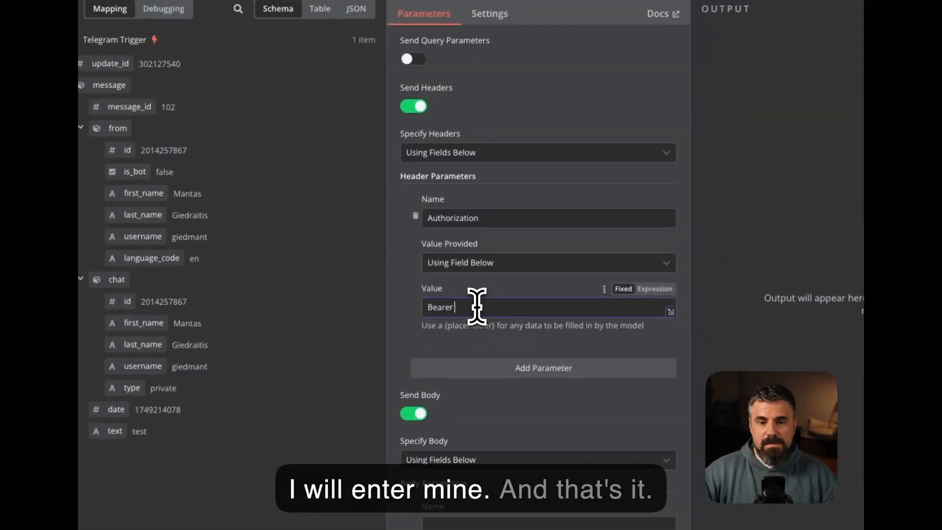
key(ctrl+v)
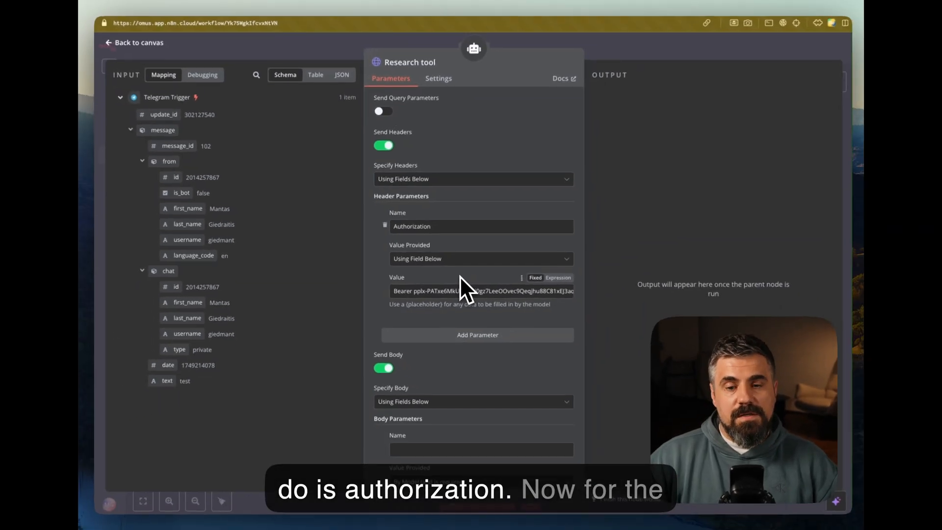
Scroll past the request settings and bring up the Chat Completions cURL example
scroll(458, 276, down, 5)
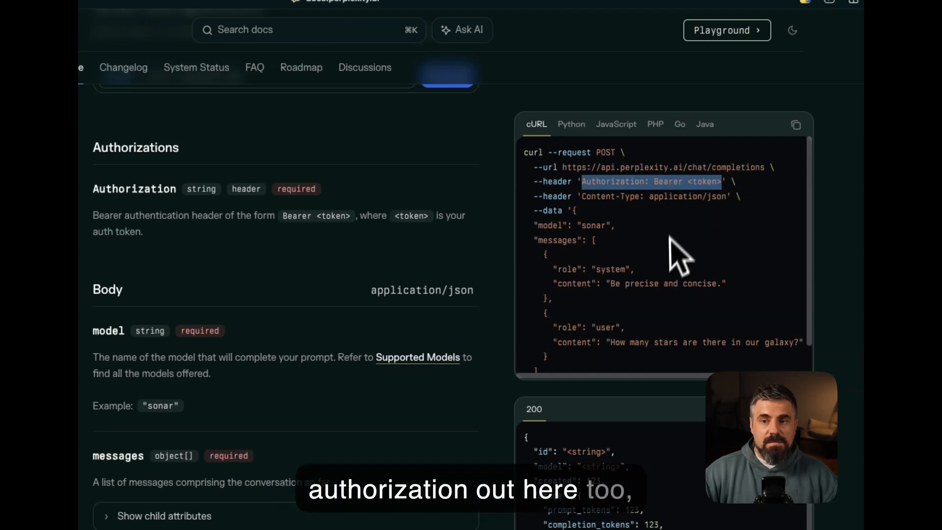
Select the cURL sample's JSON body with model and messages from the Perplexity docs
drag(583, 196, 696, 196)
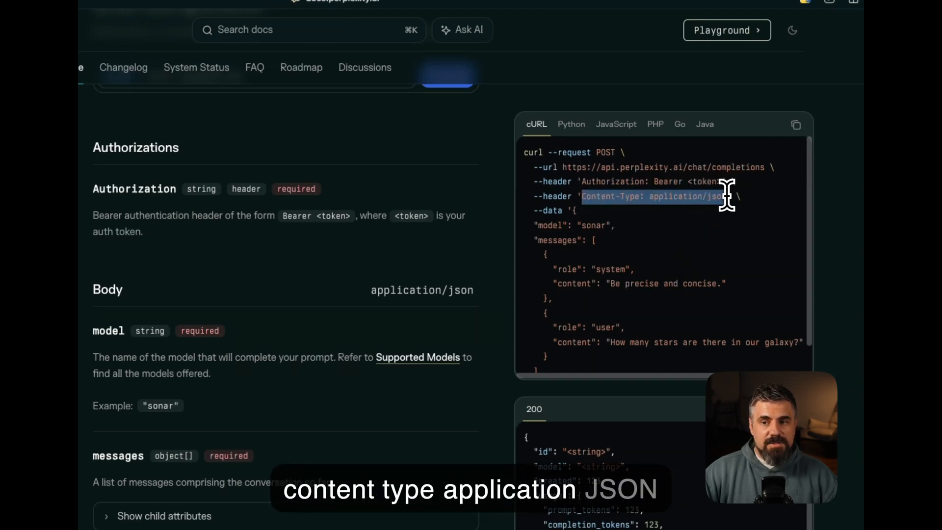
scroll(253, 337, down, 2)
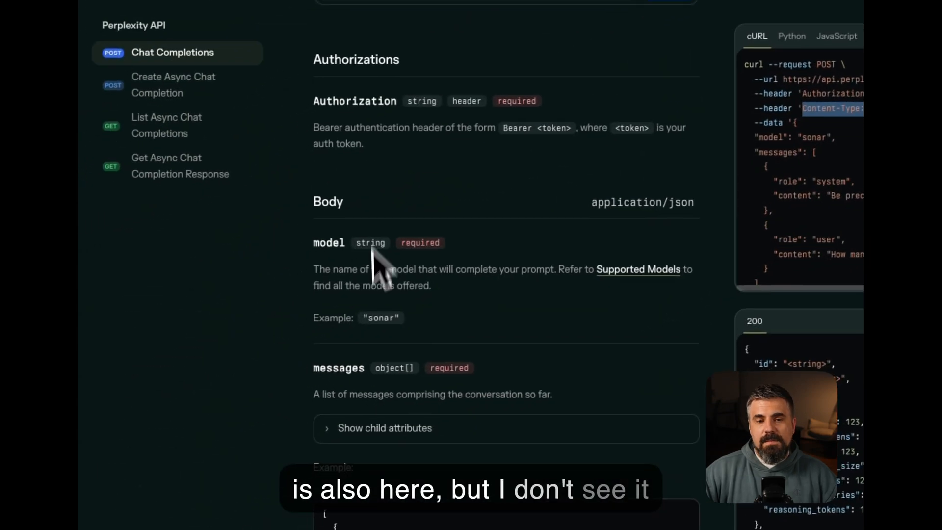
scroll(379, 263, up, 2)
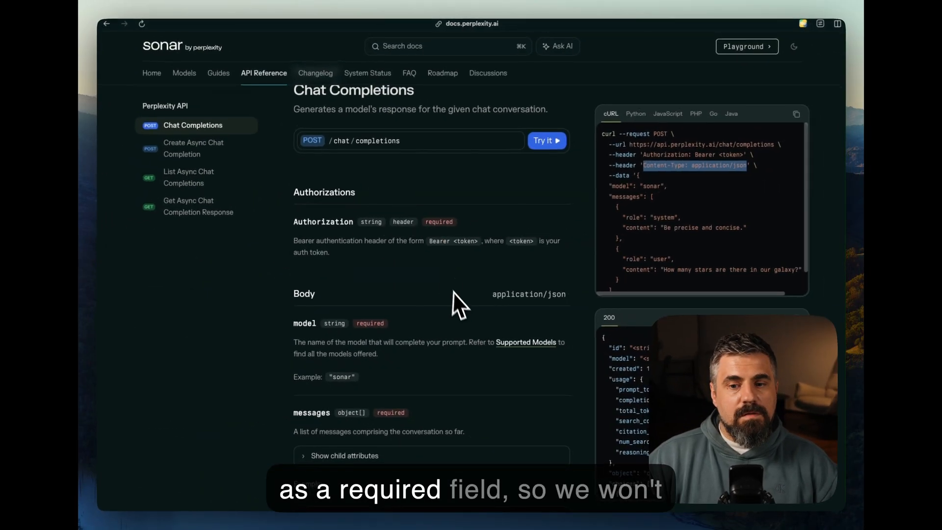
scroll(474, 301, down, 1)
click(652, 199)
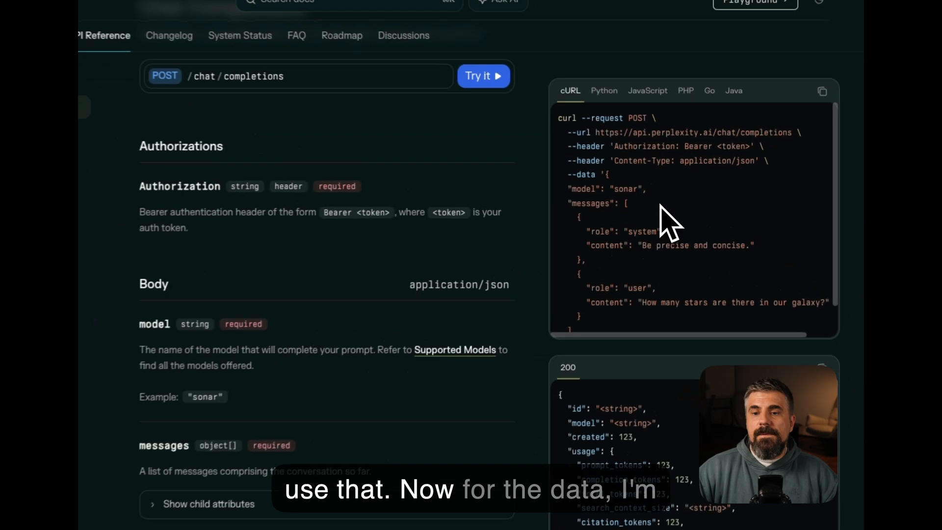
scroll(596, 191, down, 2)
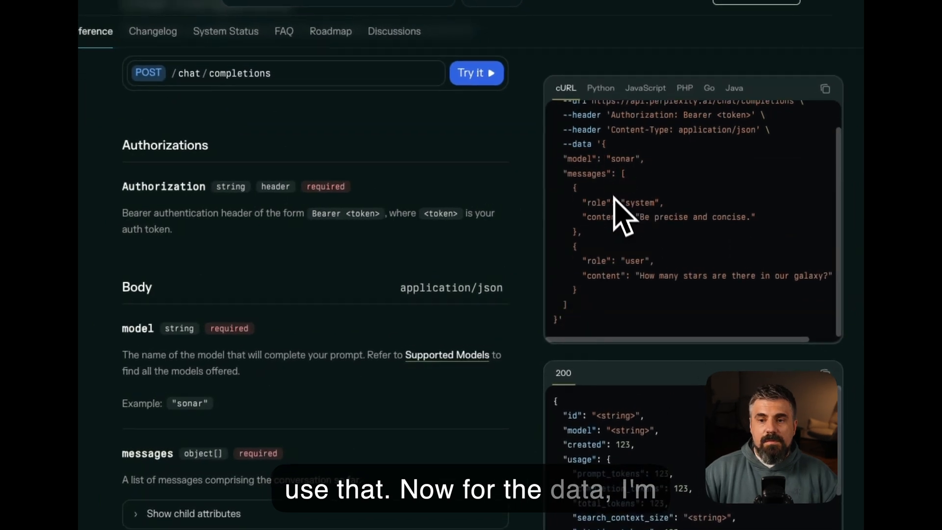
drag(603, 144, 580, 315)
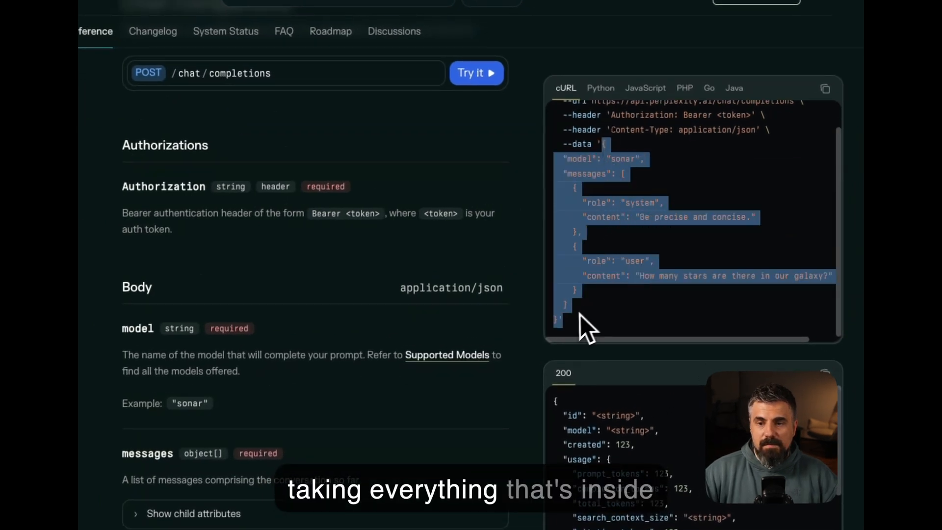
click(635, 230)
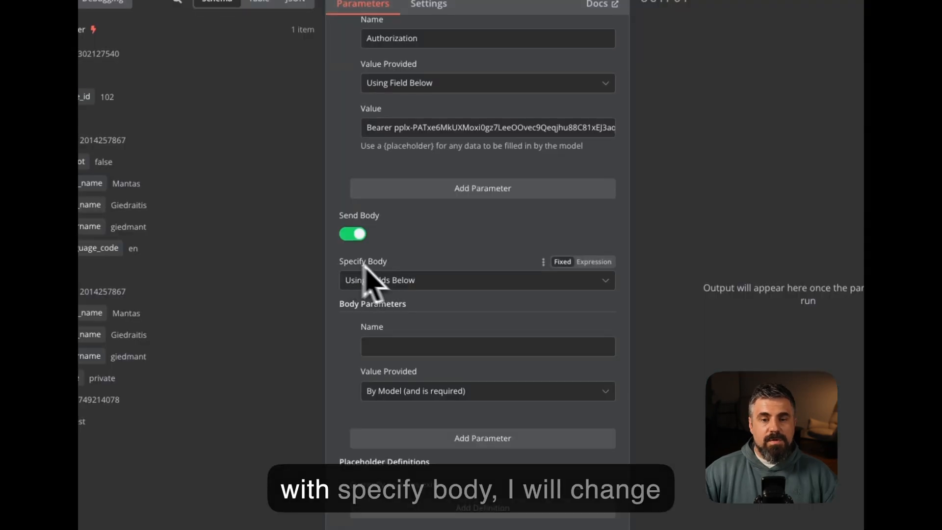
Set the body to Using JSON with the pasted sample as an expression
click(403, 283)
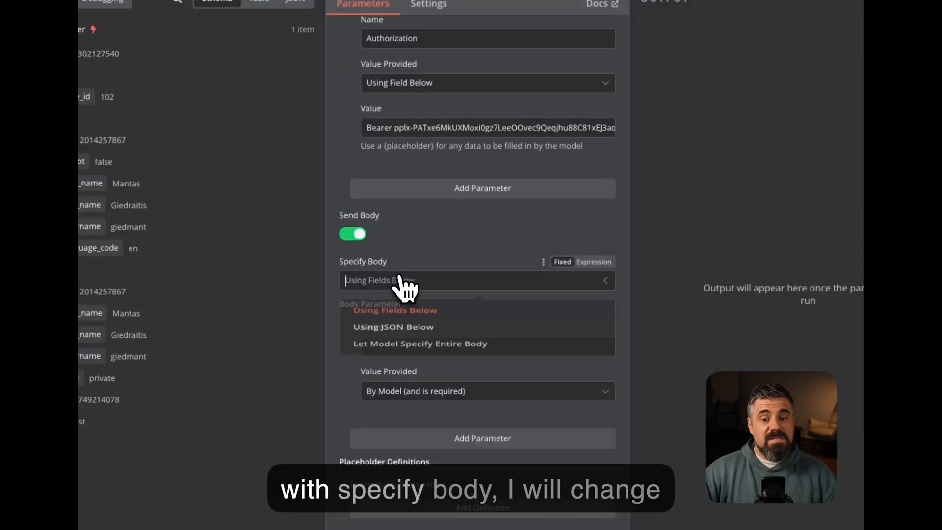
click(391, 340)
click(456, 383)
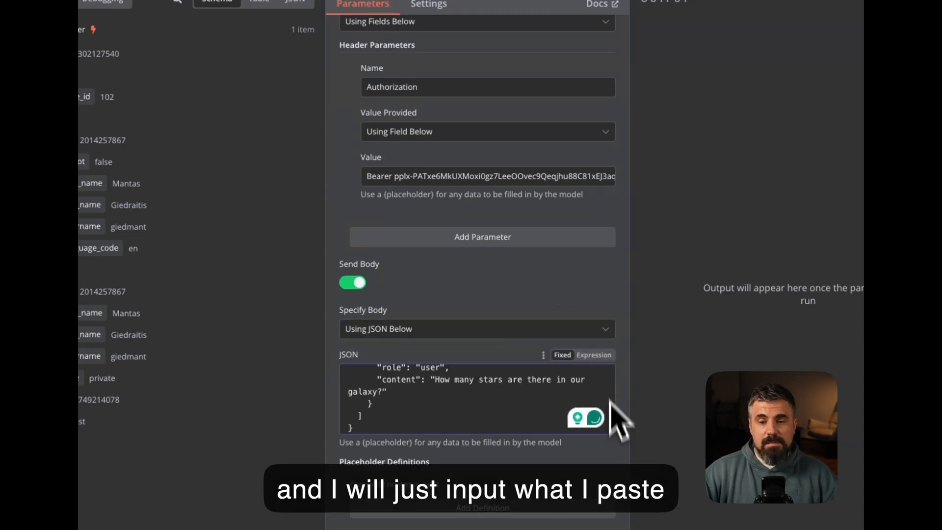
click(604, 357)
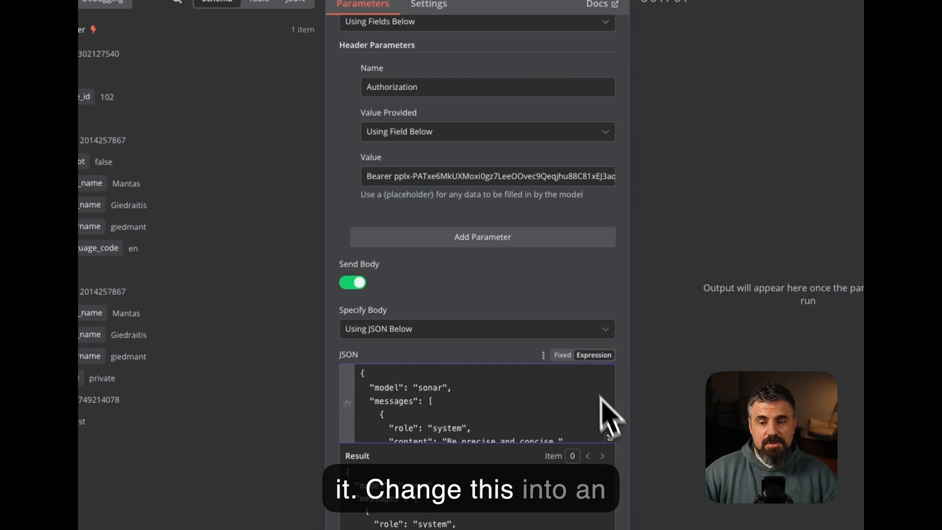
click(612, 435)
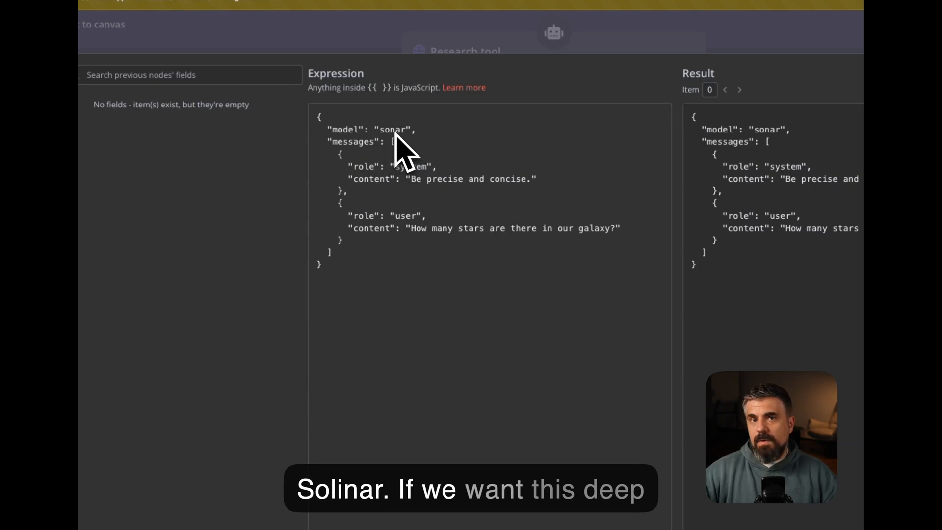
Change the model to sonar-deep-research and the system prompt to a professional researcher
double_click(394, 129)
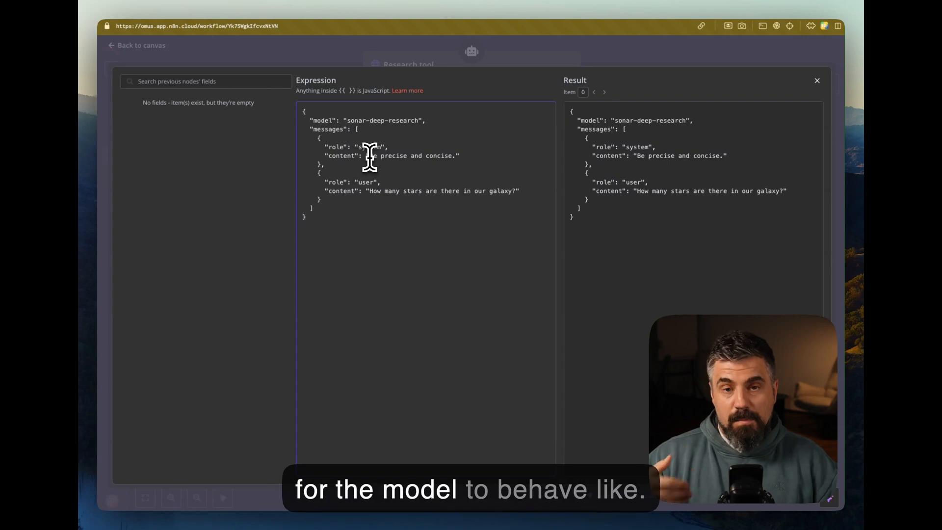
drag(369, 155, 458, 155)
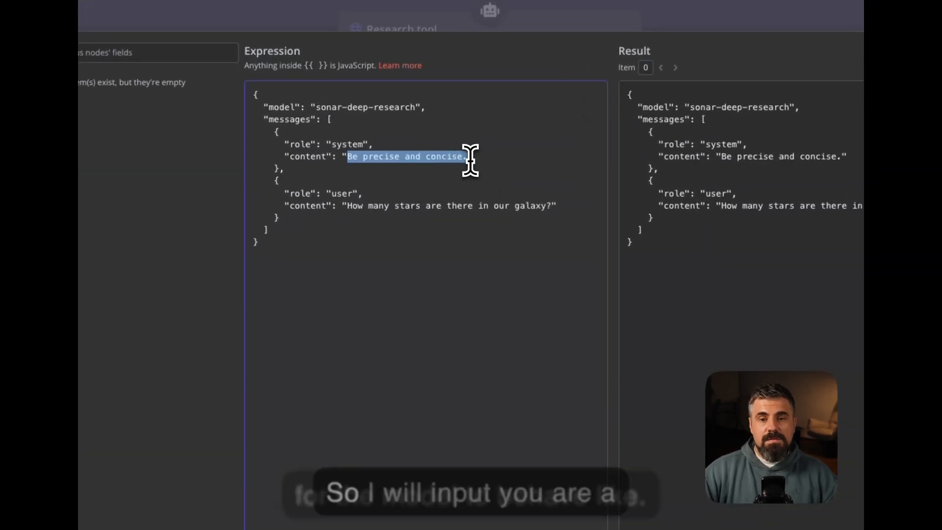
text(You are a professional researcher, that takes the topic the user inputs, and researches the web to provide insightful data on this topic. You are precise and concise.)
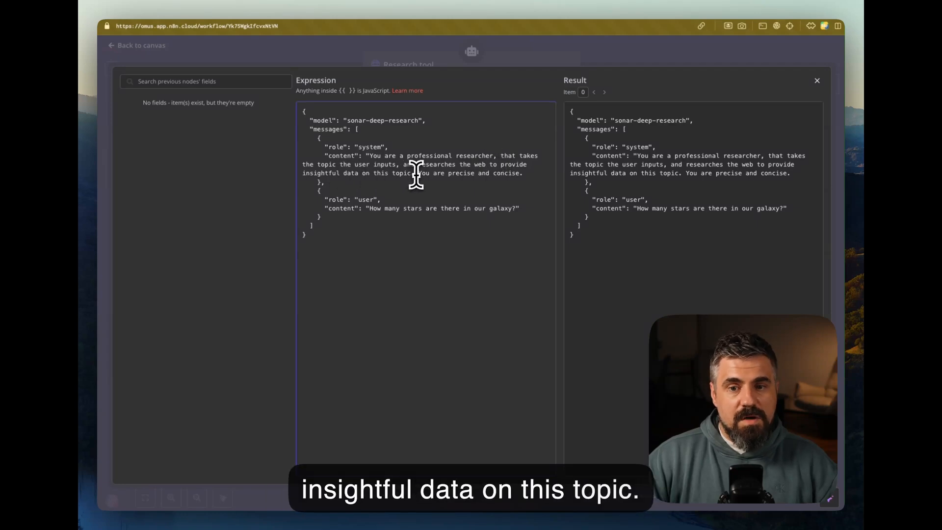
click(526, 174)
text(")
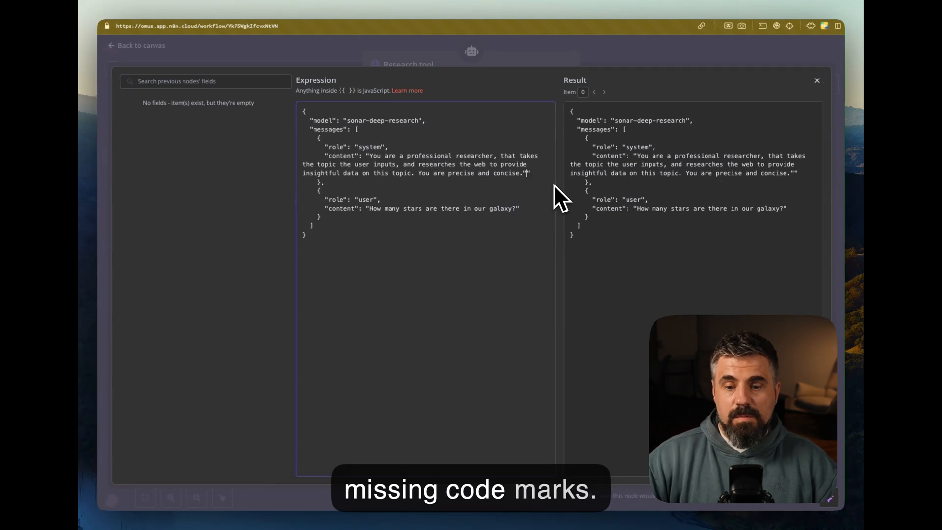
click(530, 63)
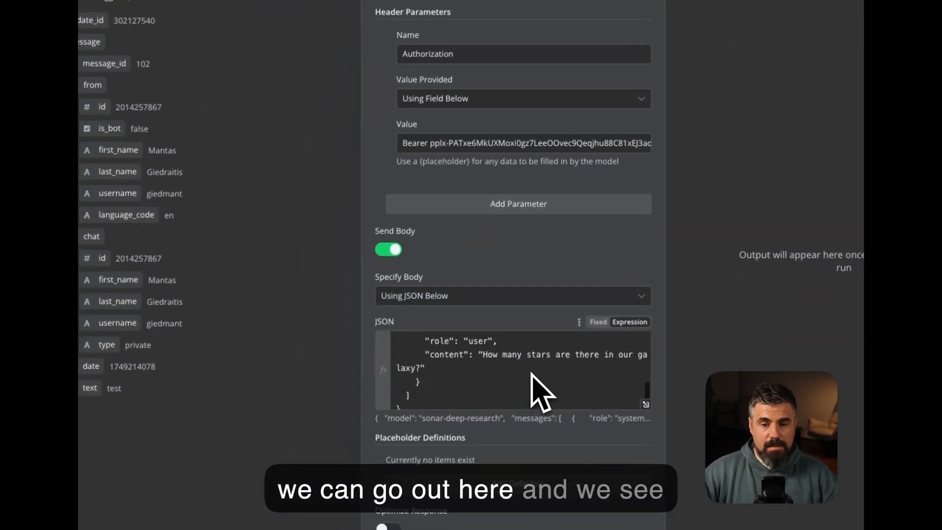
Replace the sample galaxy question with {{ $json.message.text }} as the user content
scroll(540, 392, down, 1)
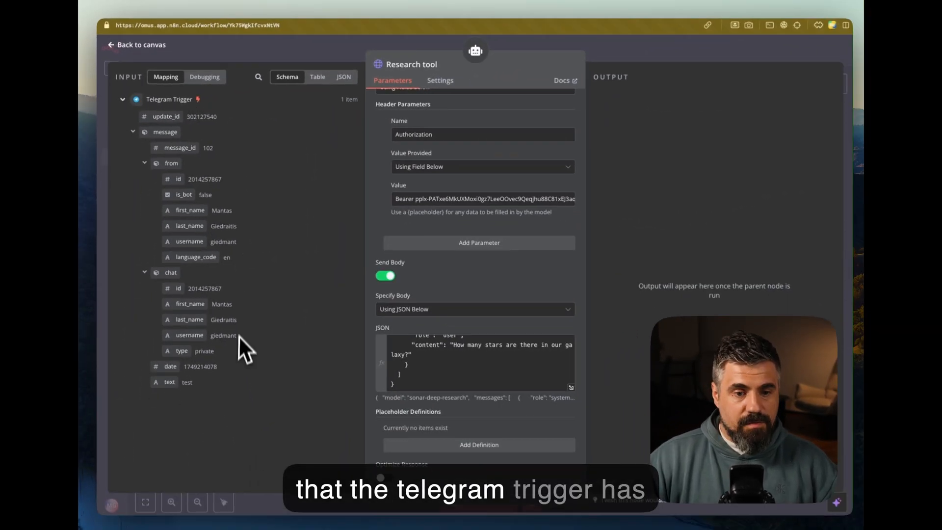
scroll(454, 362, up, 2)
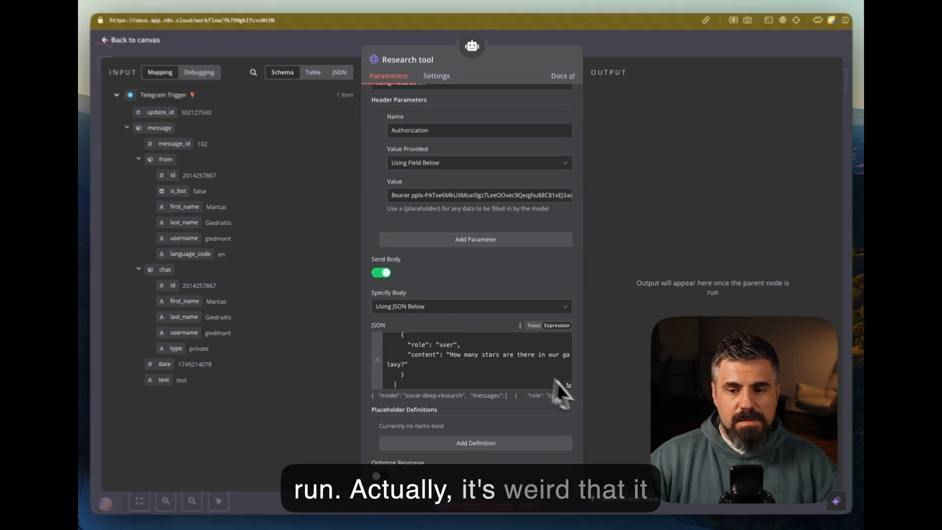
click(568, 386)
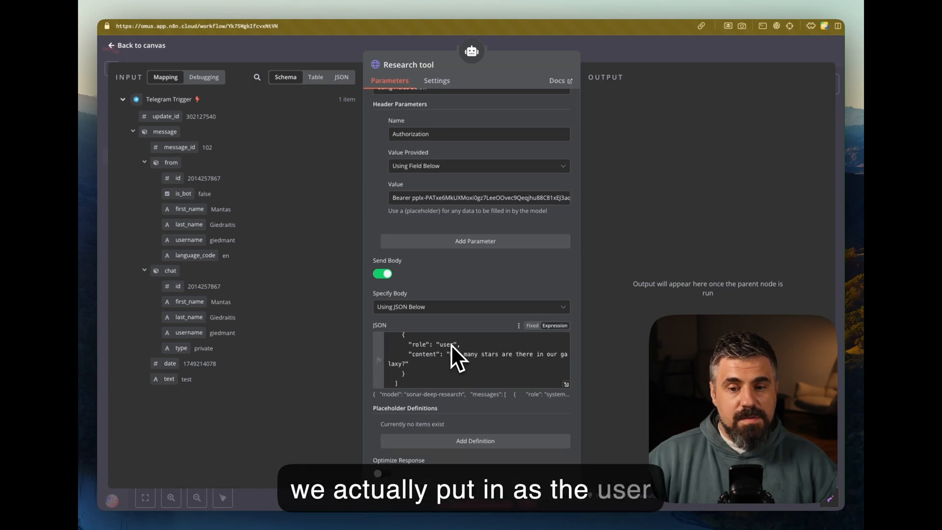
scroll(452, 343, up, 3)
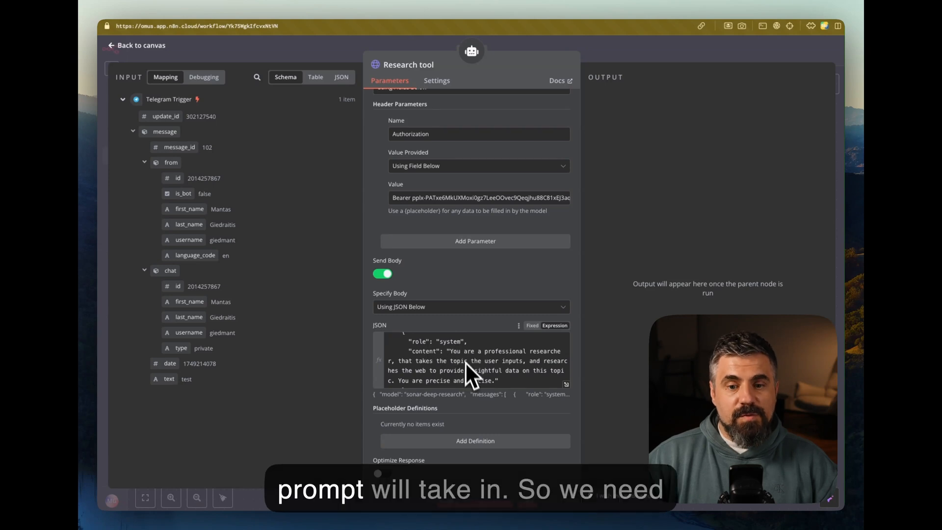
scroll(478, 362, down, 3)
scroll(448, 365, up, 2)
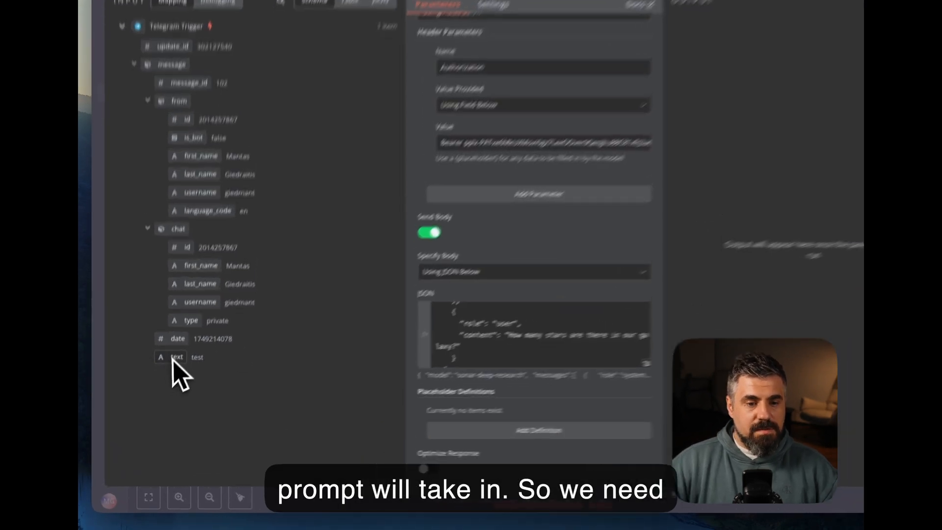
drag(168, 379, 429, 382)
drag(545, 336, 517, 324)
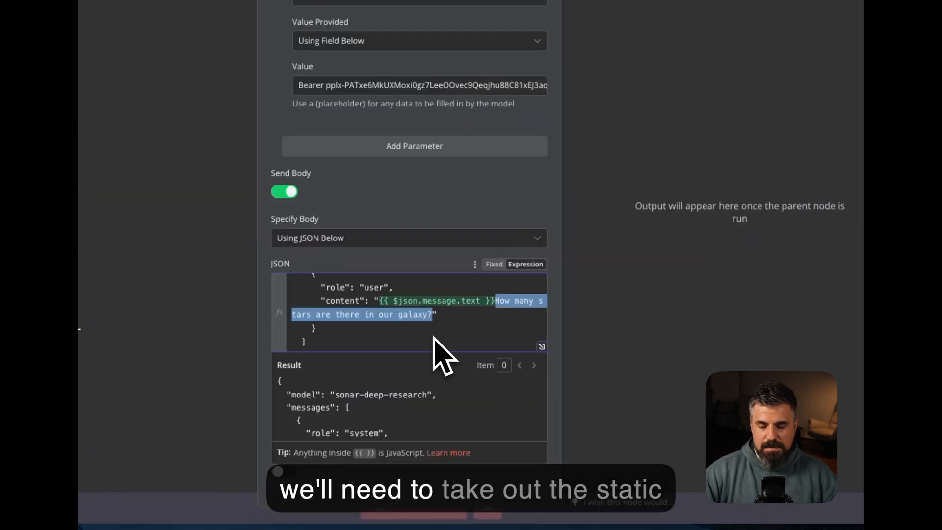
key(BackSpace)
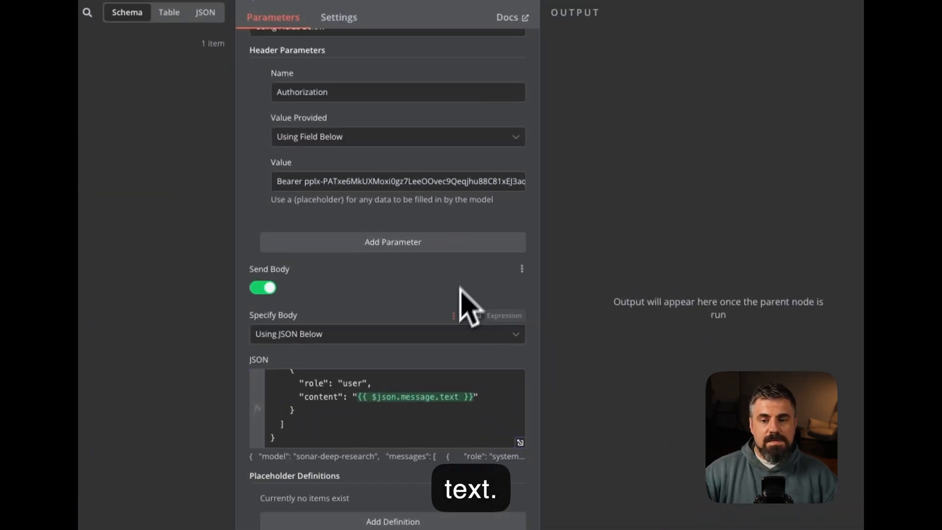
click(520, 442)
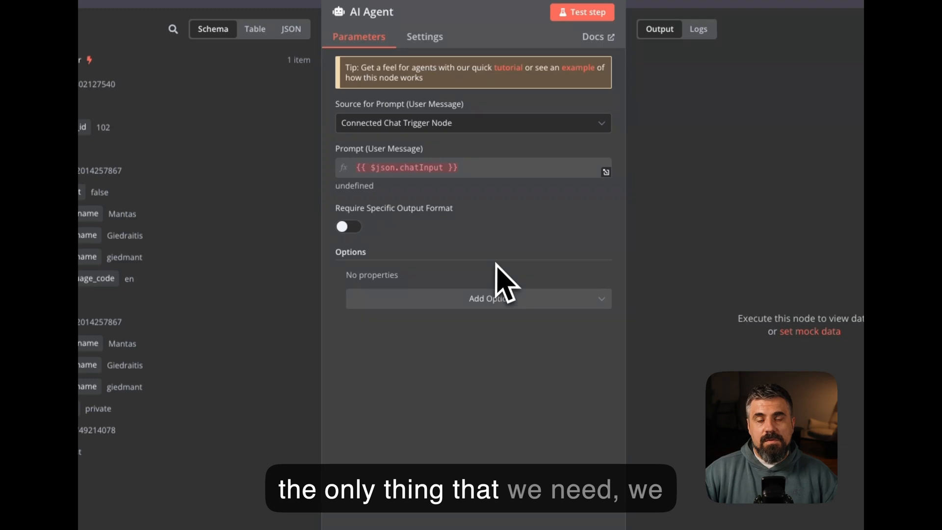
Set the AI Agent prompt to 'Define below' and paste a research prompt using {{ $json.message.text }}
click(427, 125)
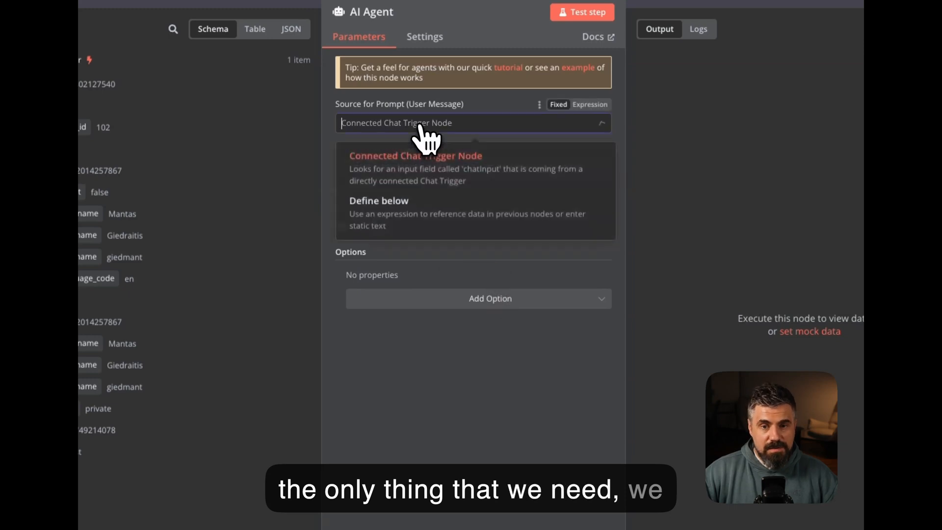
click(357, 214)
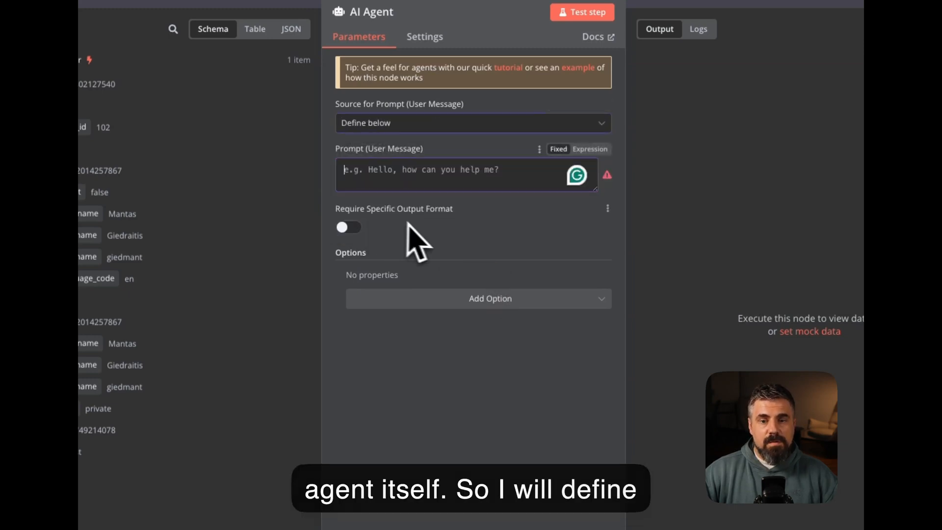
click(587, 150)
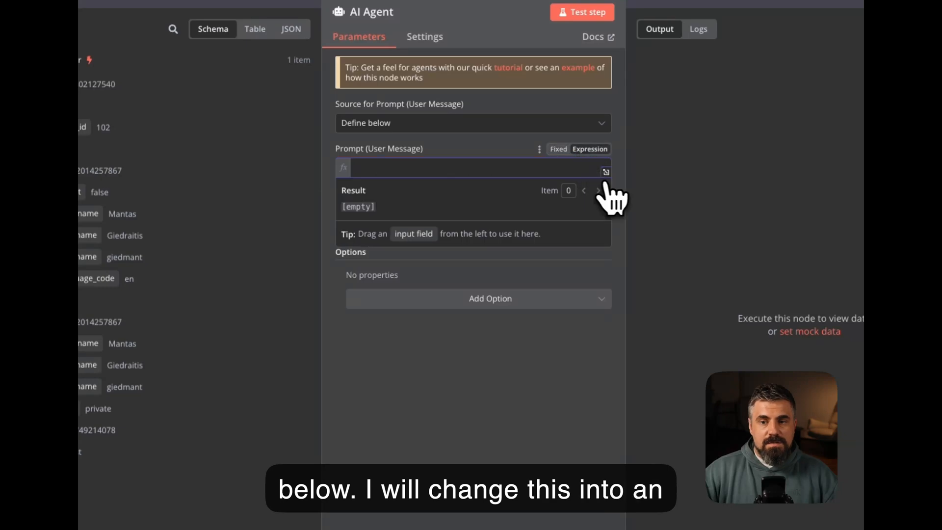
click(606, 173)
text(I want you do a deep research by calling the HTTP request tool on this topic:  {{ $json.message.text }}  I want to understand this topic well enough to explain it to someone else in 5th grade english.  the research should focus on the following:  1. If there is any common misconceptions and why they’re wrong 2. Timeline or evolution of the idea, event or product 3. If known, focus the research for who it matters to 4. Try to get a strong grasp of it from multiple angles if possible  when presenting data, please output it in an organize table or bullet points  Write this as a human-readable article with no Markdown, no bullet points, no headers. Use complete paragraphs and natural transitions.)
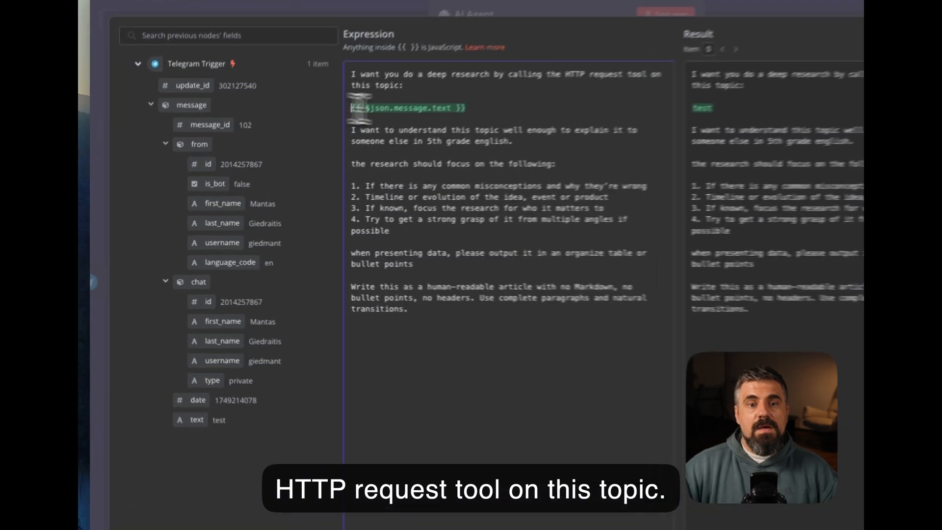
drag(302, 138, 394, 139)
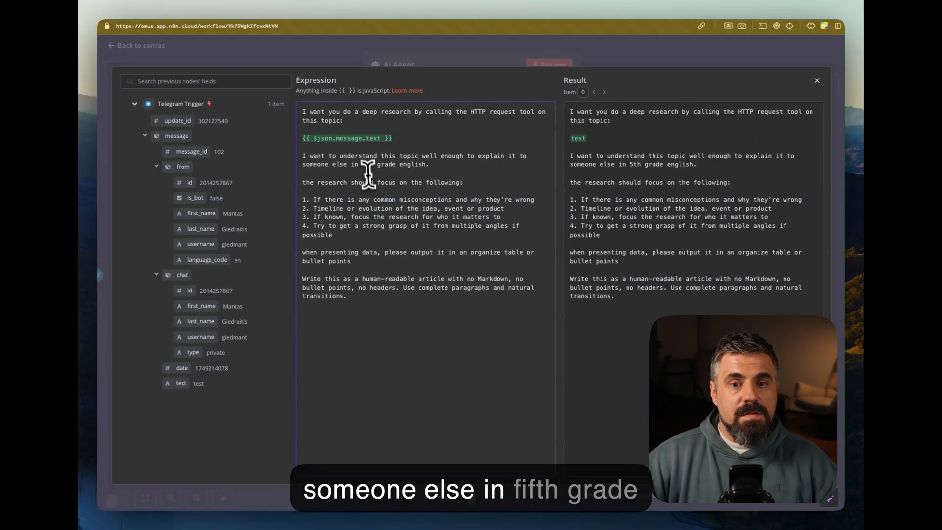
click(460, 168)
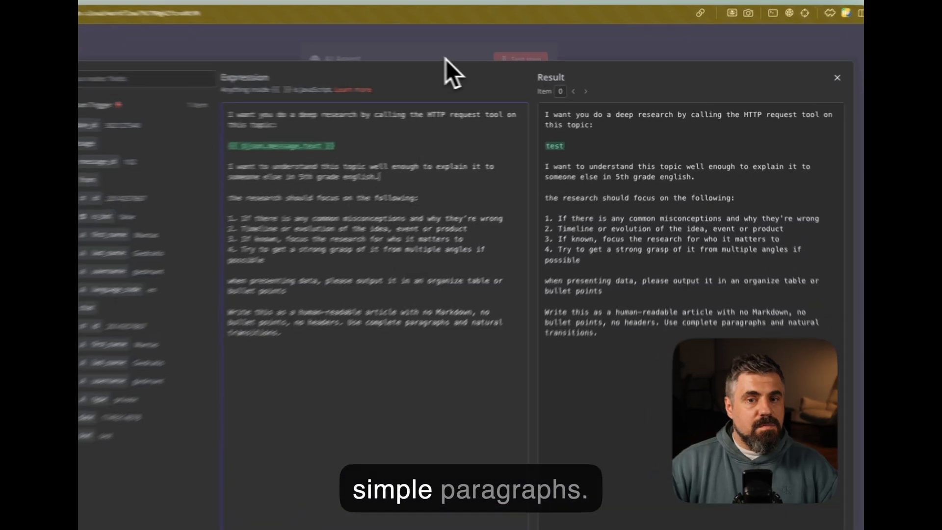
key(Escape)
key(Escape)
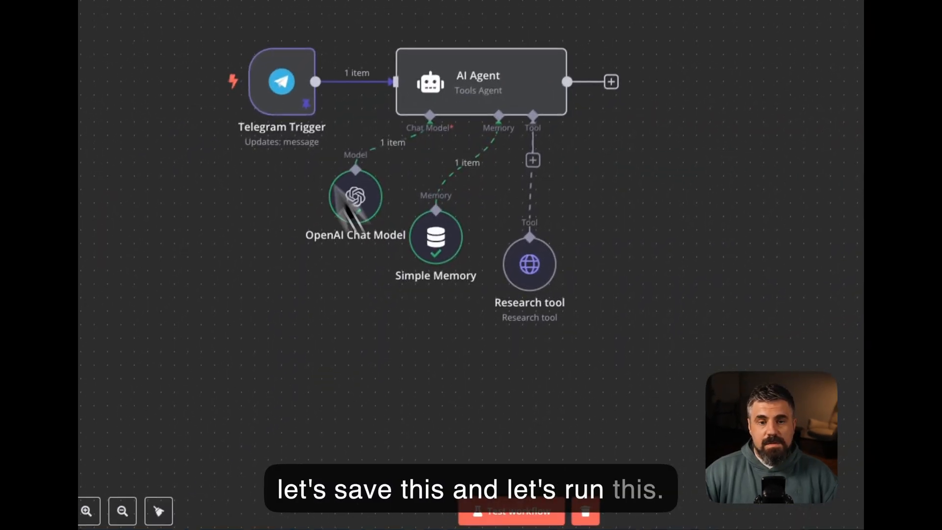
Change the Telegram Trigger's pinned sample message text from 'test' to 'n8n' and save it
mouse_move(114, 226)
double_click(287, 184)
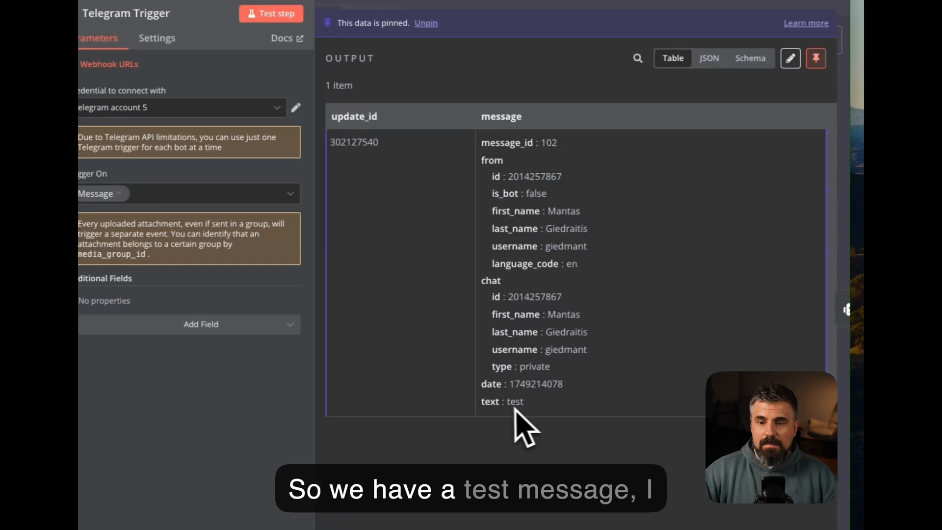
click(811, 58)
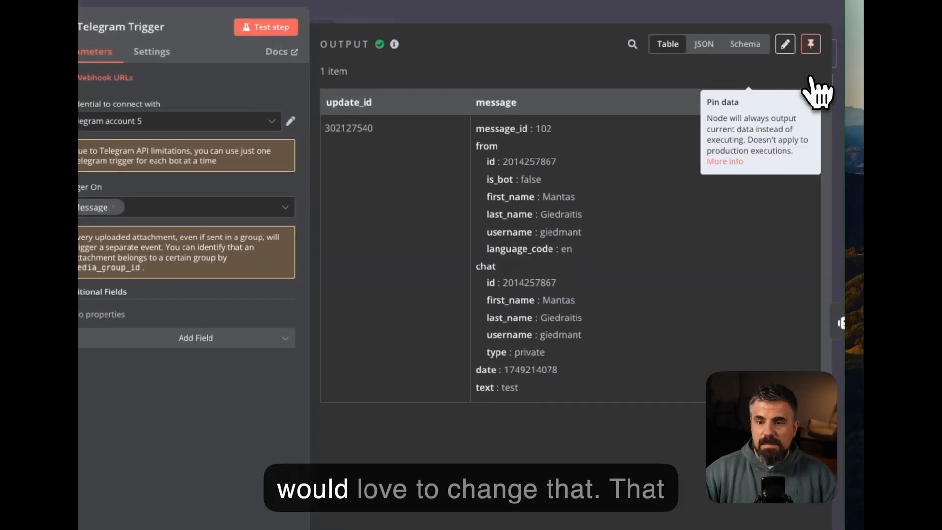
click(785, 44)
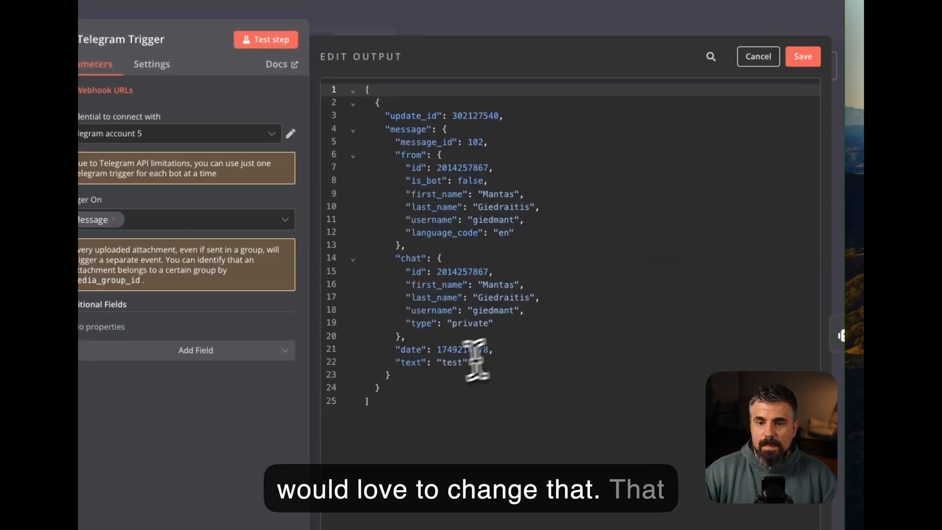
double_click(452, 362)
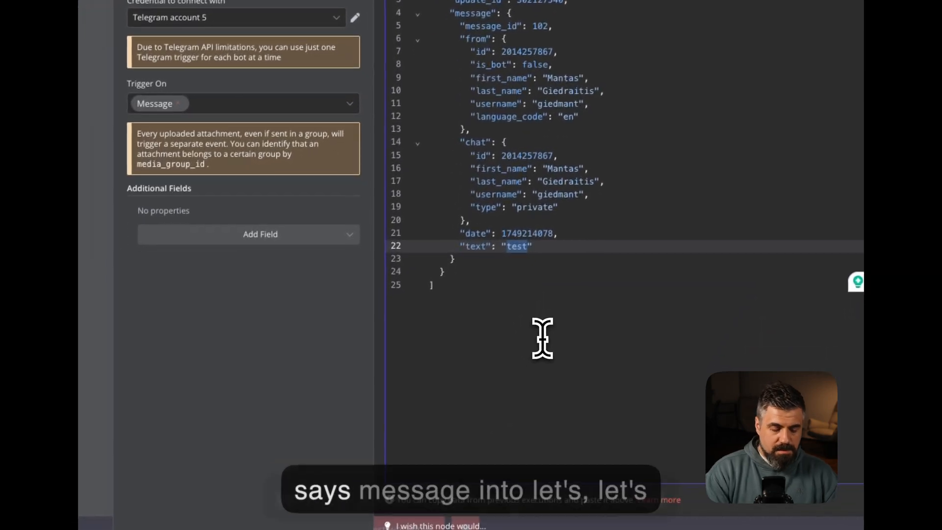
text(n8n)
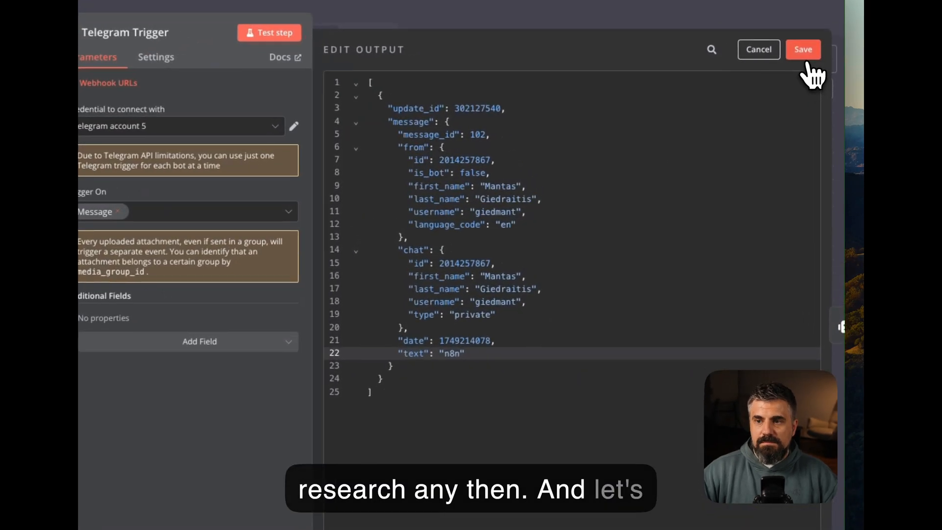
click(815, 77)
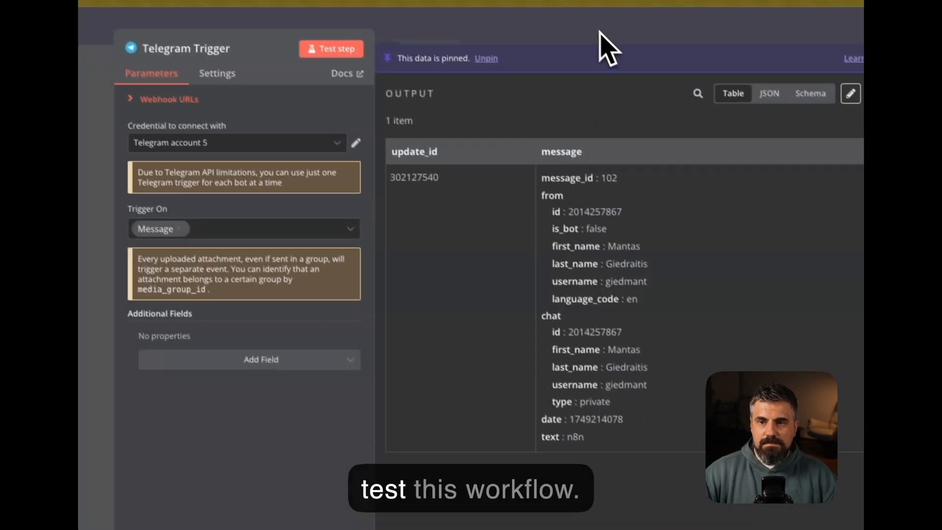
click(585, 19)
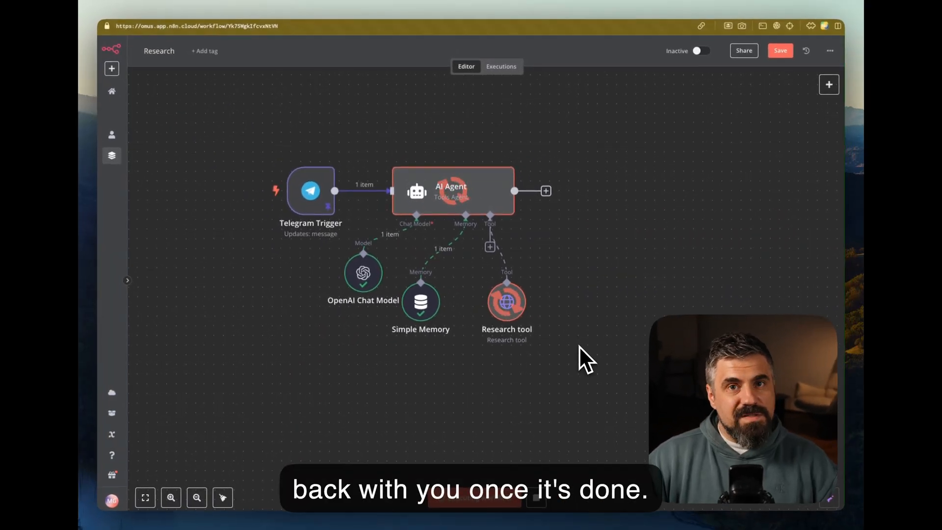
double_click(468, 196)
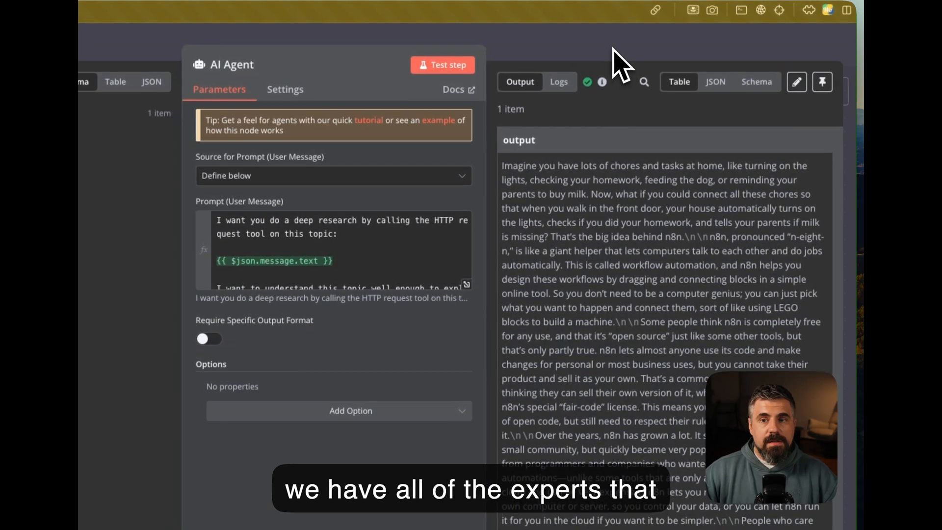
key(Escape)
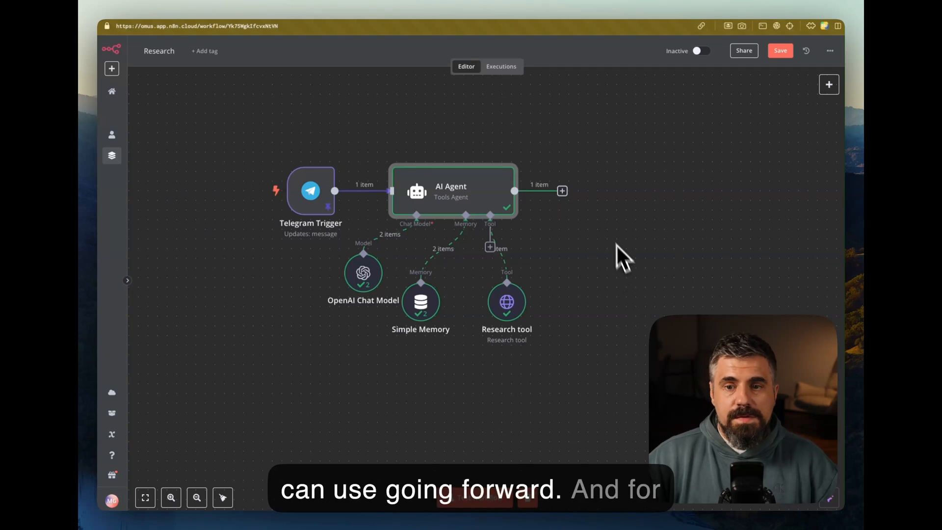
Add a Google Docs create-document node after the AI Agent, named 'Create Document'
click(562, 191)
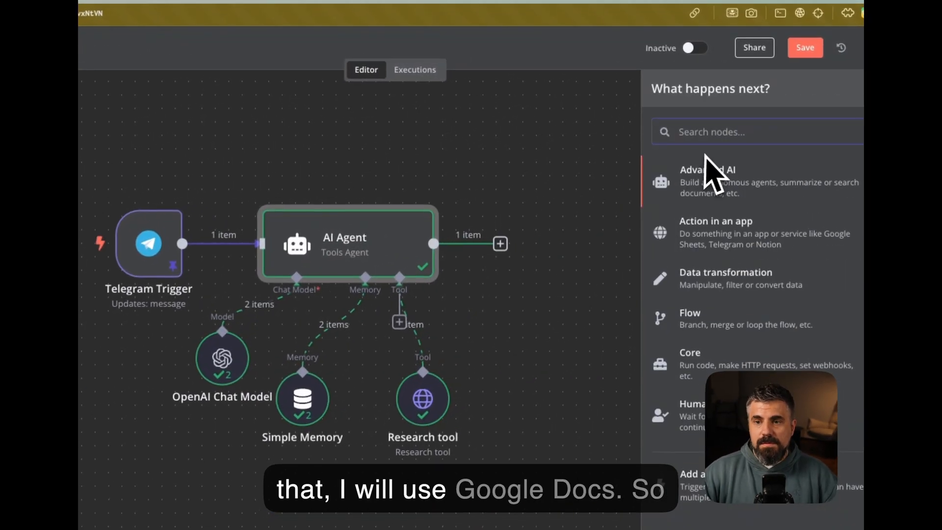
text(goog)
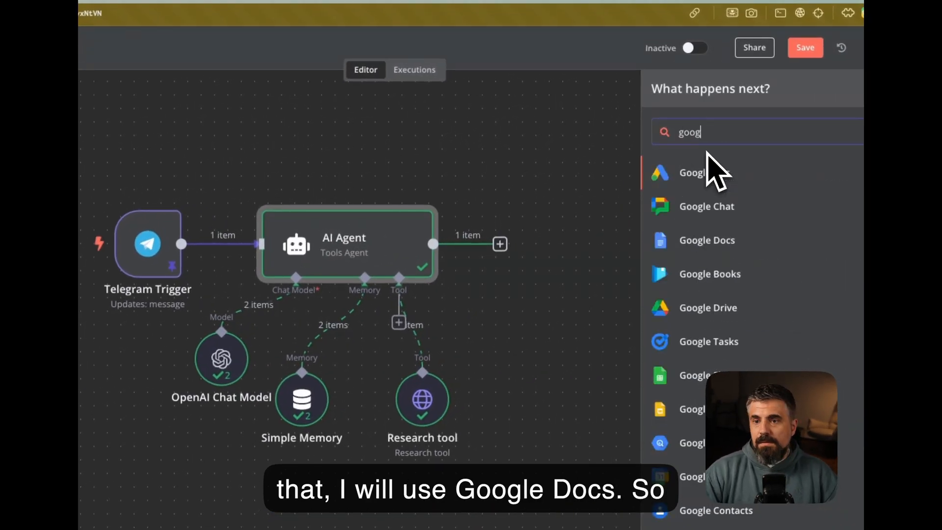
key(Down)
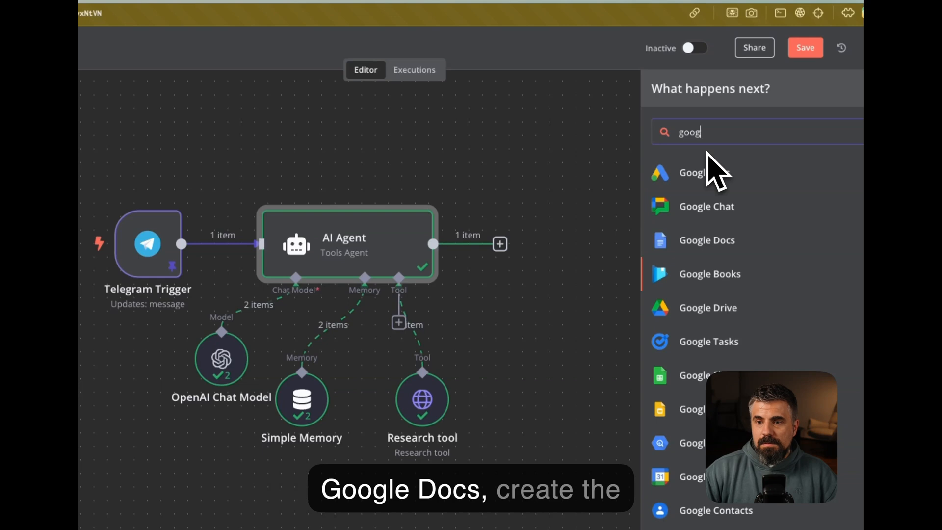
key(Up)
key(Return)
click(734, 215)
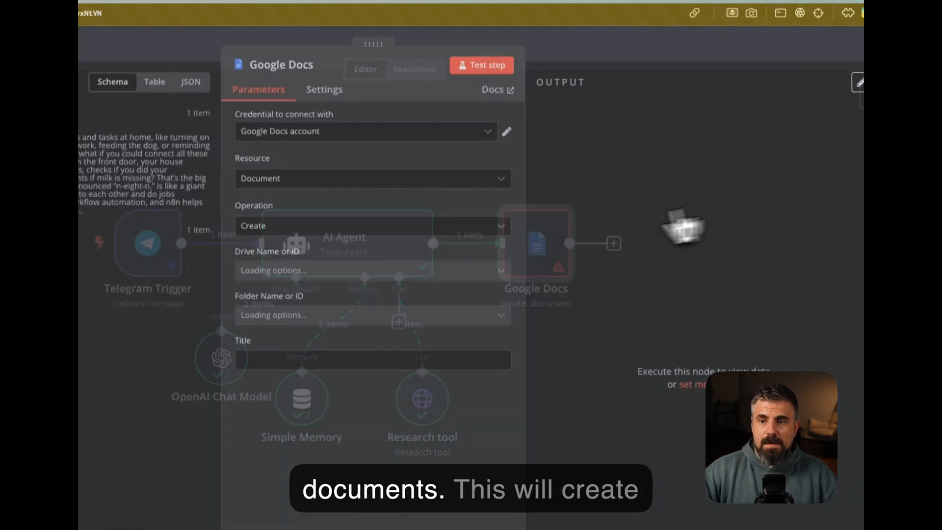
click(462, 87)
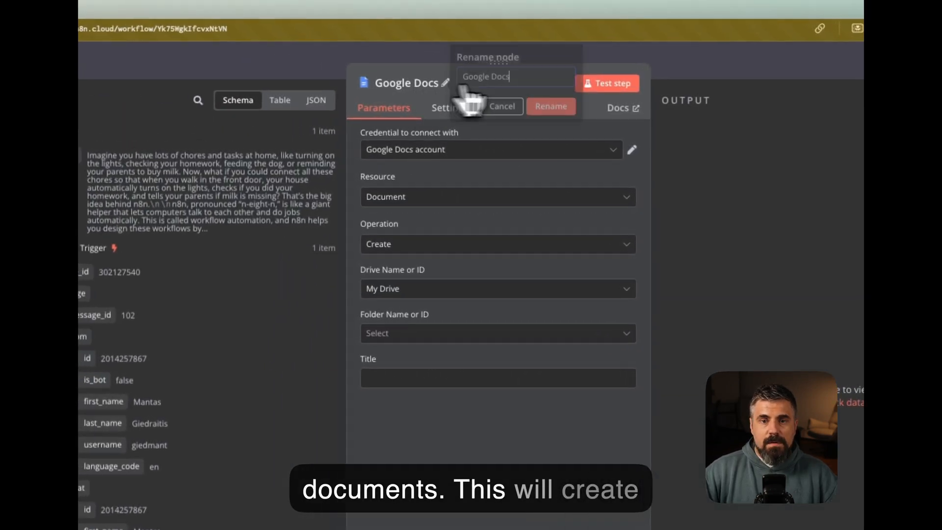
double_click(515, 78)
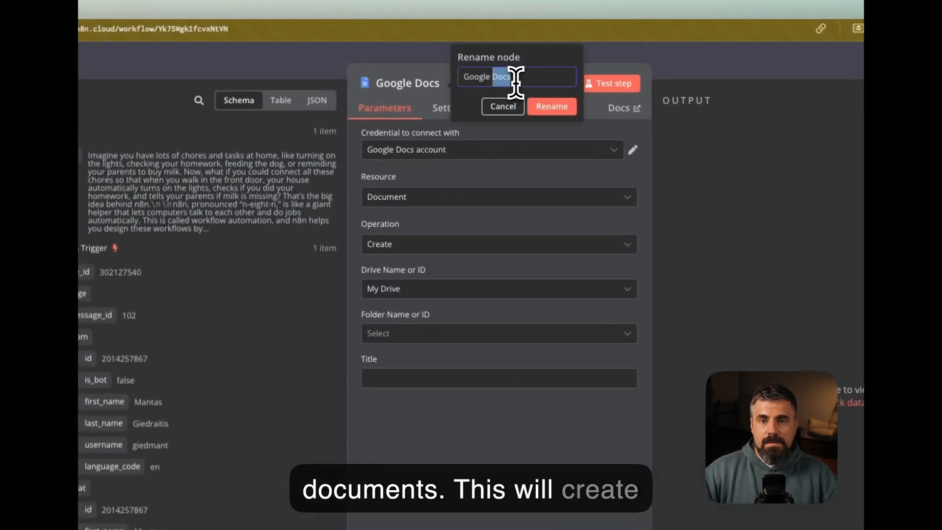
text(Create Document)
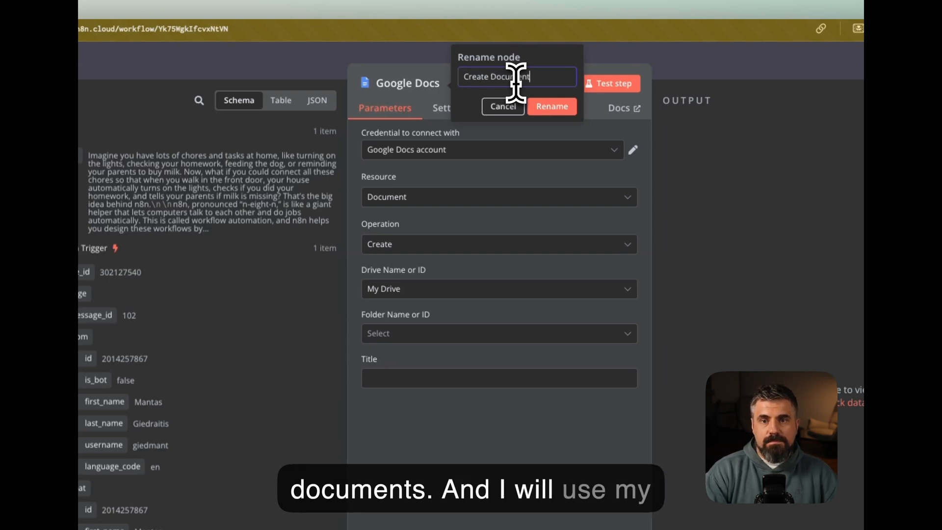
key(Return)
Use the existing Google Docs account credential and save documents into the Research folder
click(439, 150)
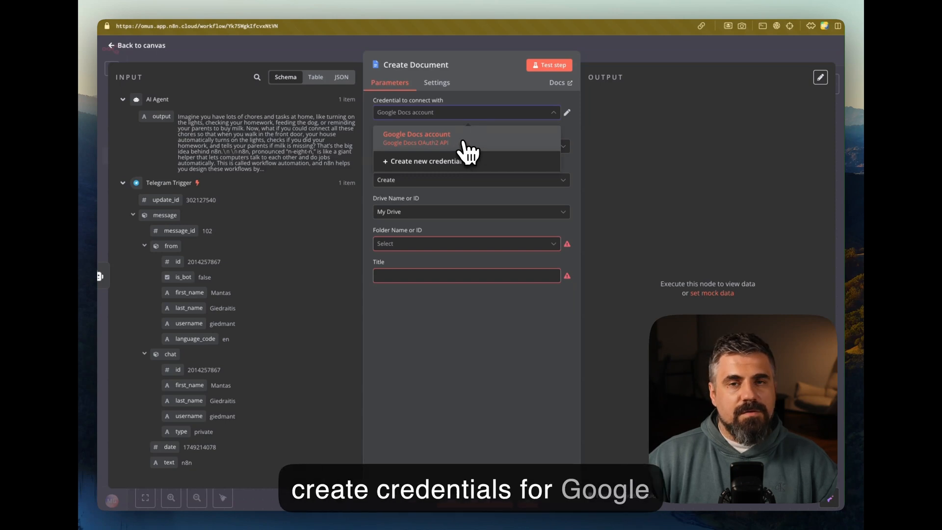
click(463, 143)
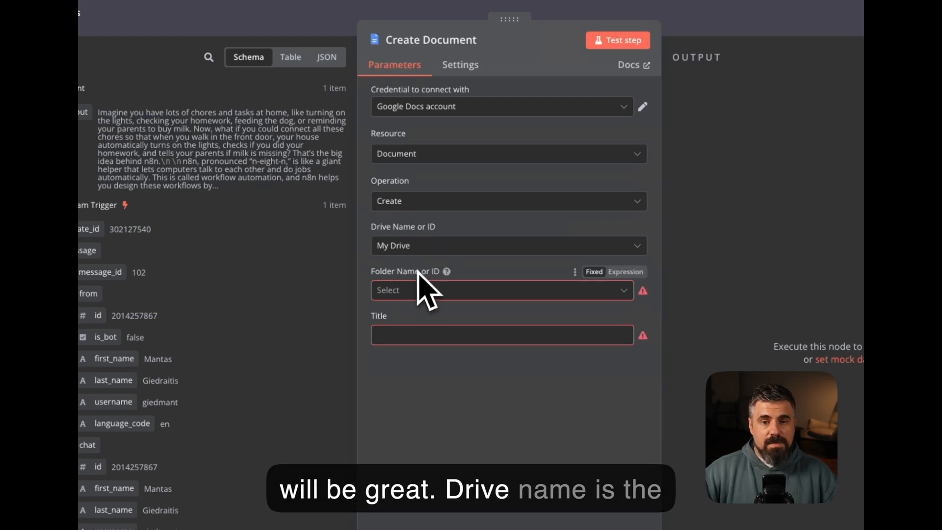
click(413, 290)
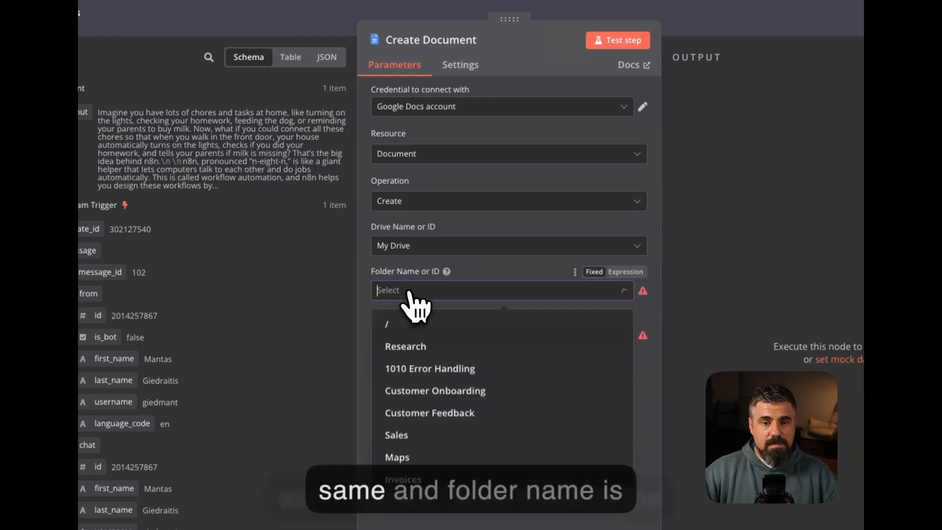
click(423, 348)
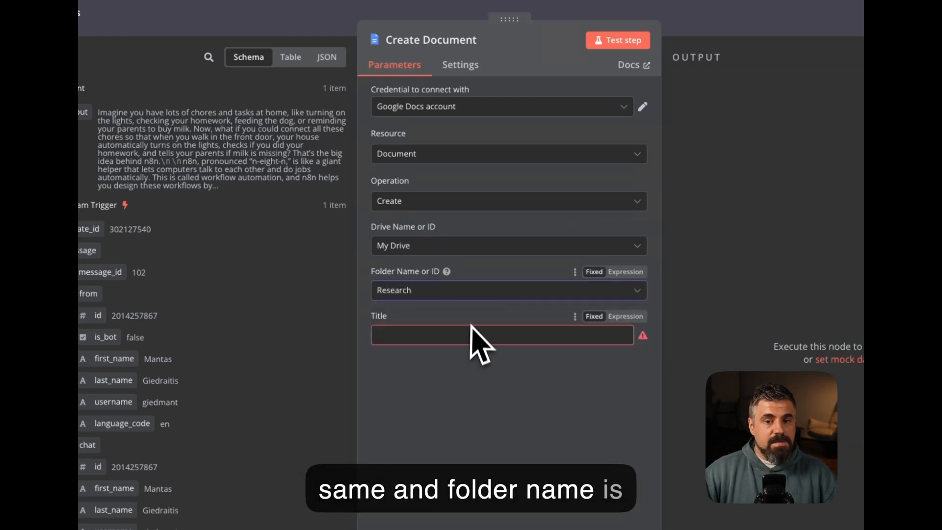
Title the document 'Research on' plus the Telegram message text, then test the step
click(401, 331)
text(Research on)
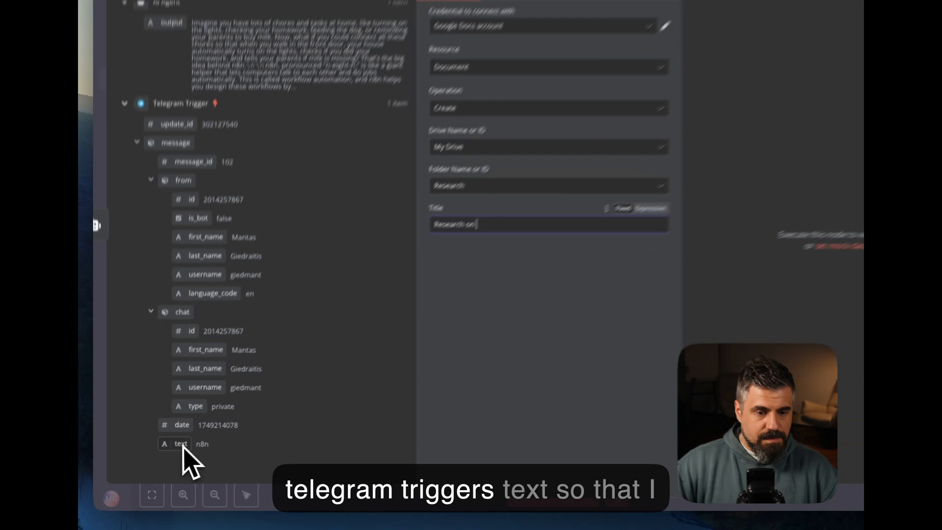
drag(170, 463, 437, 277)
drag(520, 223, 527, 216)
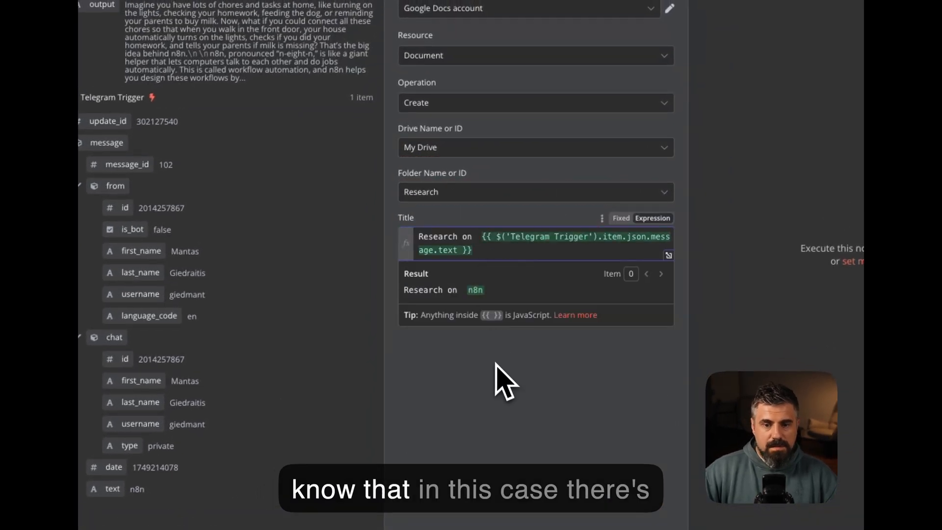
click(496, 366)
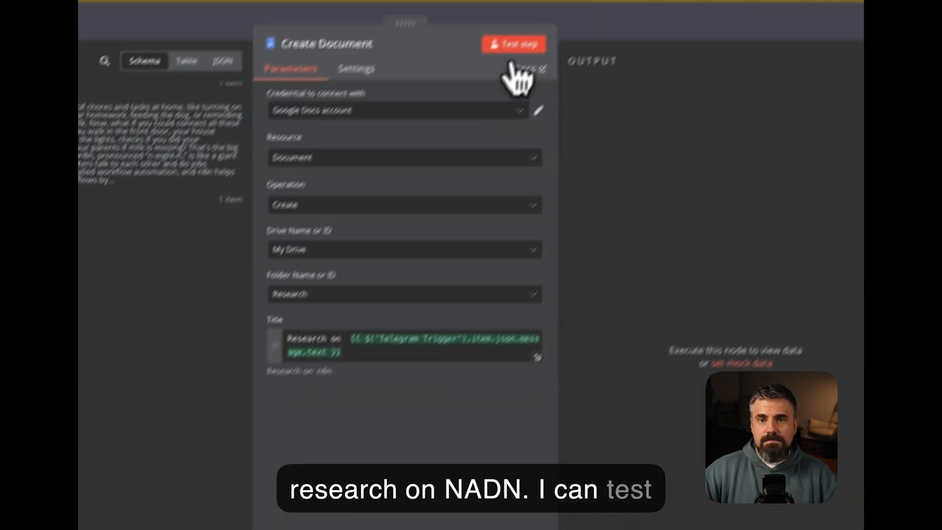
click(486, 84)
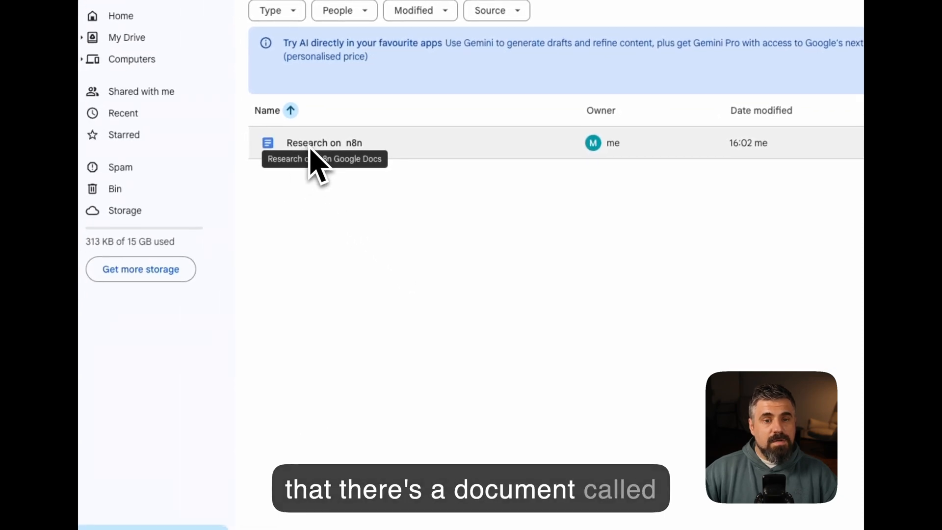
Open 'Research on n8n' from Drive to confirm it is empty, then return to n8n
double_click(310, 148)
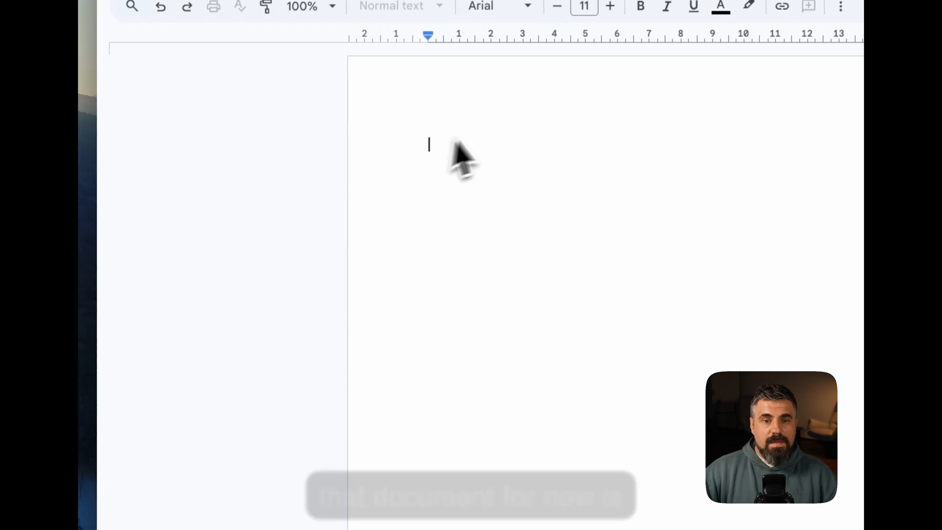
key(ctrl+w)
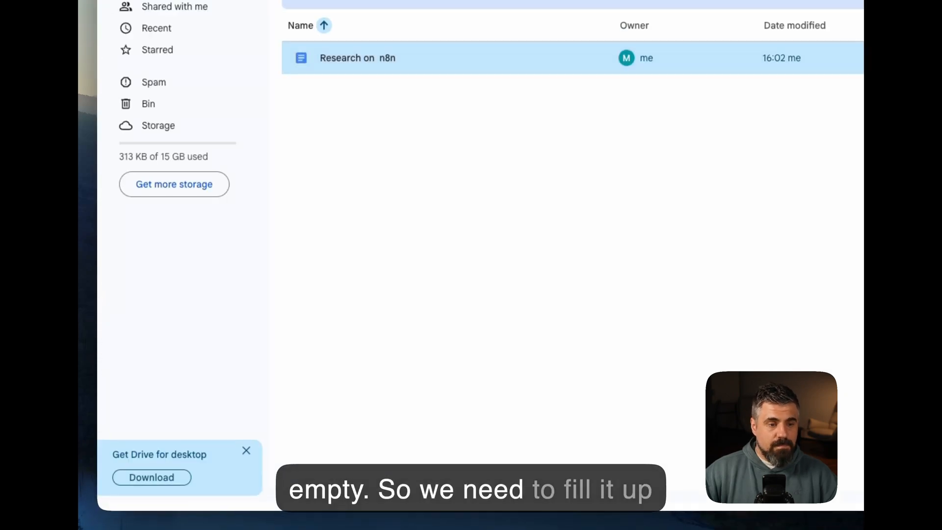
key(ctrl+w)
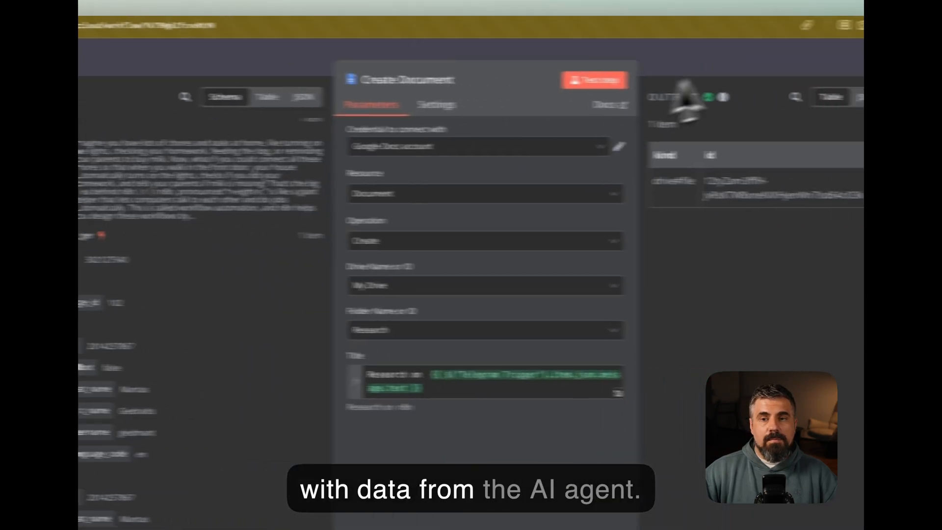
Add a Google Docs 'Update a document' node after Create Document
click(685, 78)
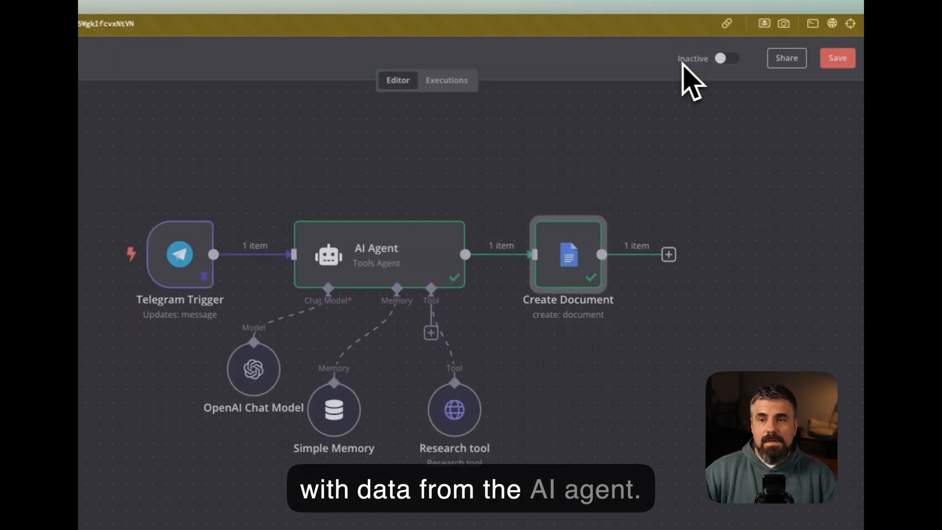
click(660, 254)
text(goo)
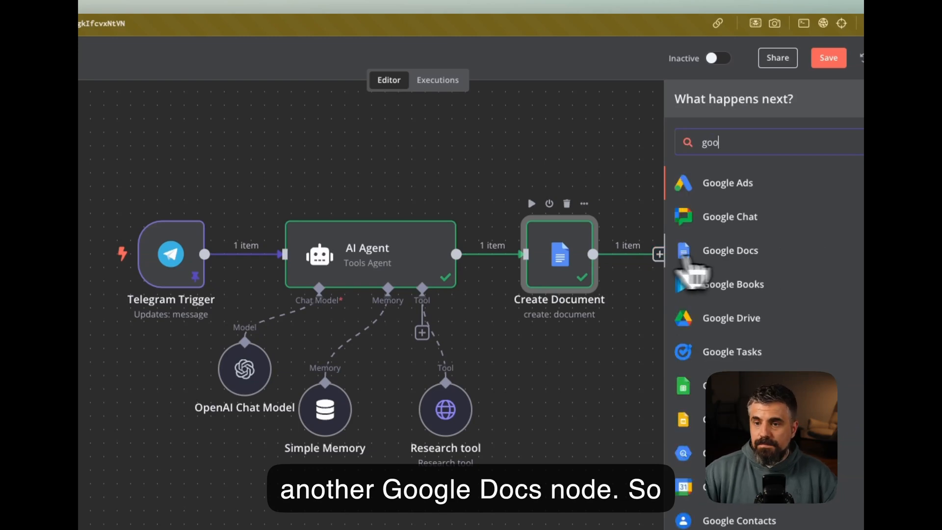
click(736, 251)
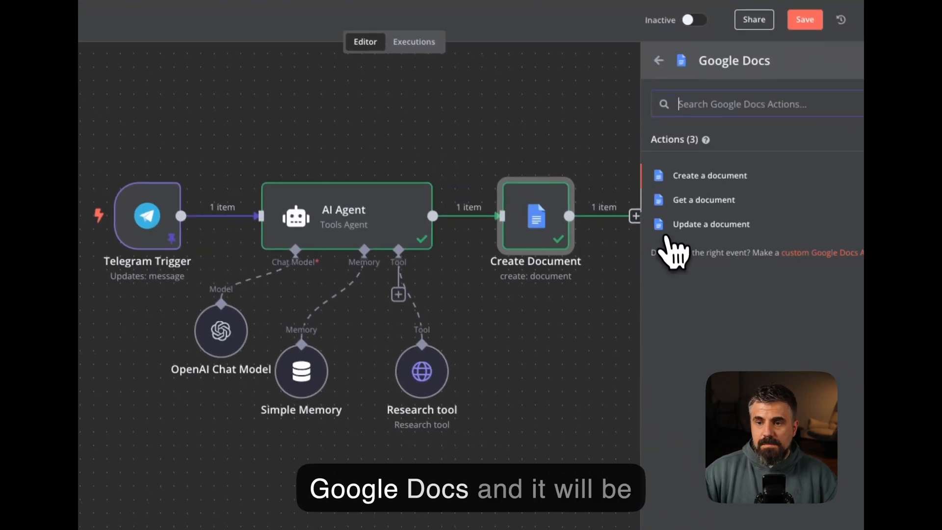
click(706, 227)
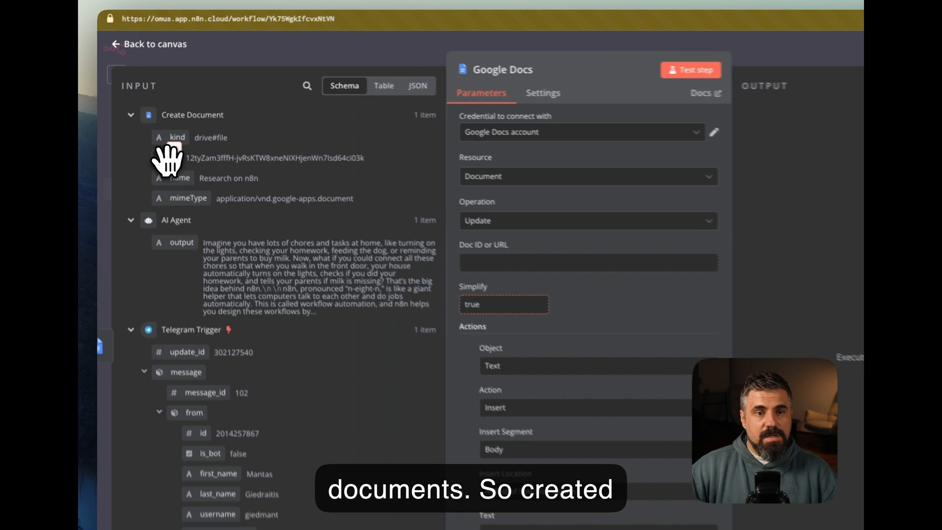
Map the created document's id to Doc ID and the AI Agent output to Text, then test
drag(153, 132, 423, 214)
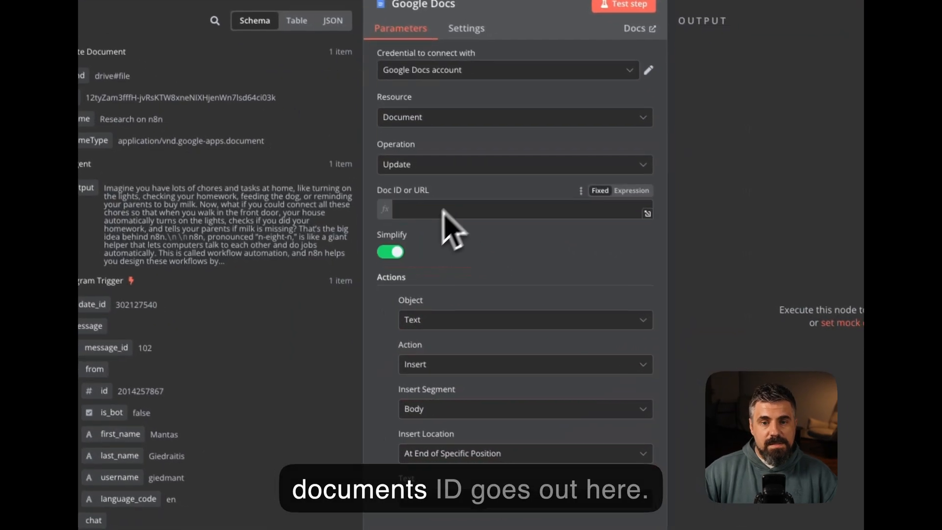
scroll(467, 311, down, 2)
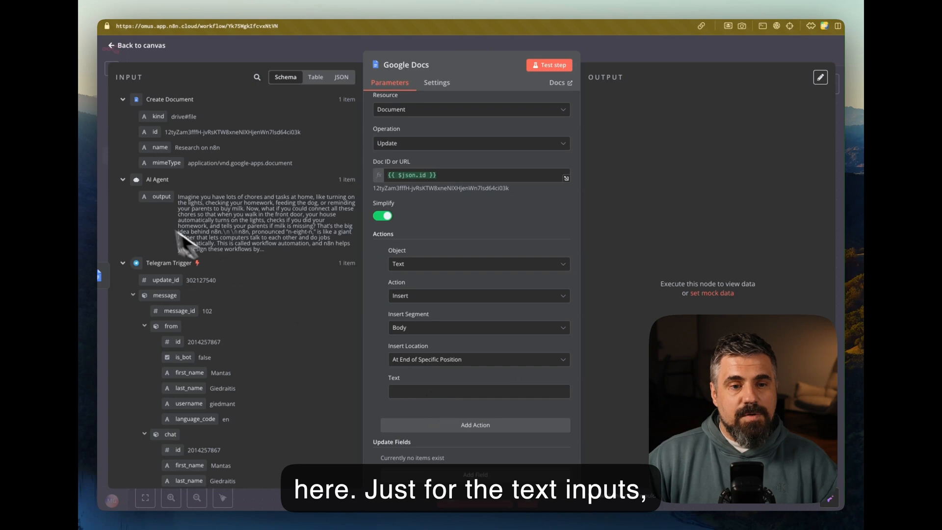
drag(157, 196, 525, 420)
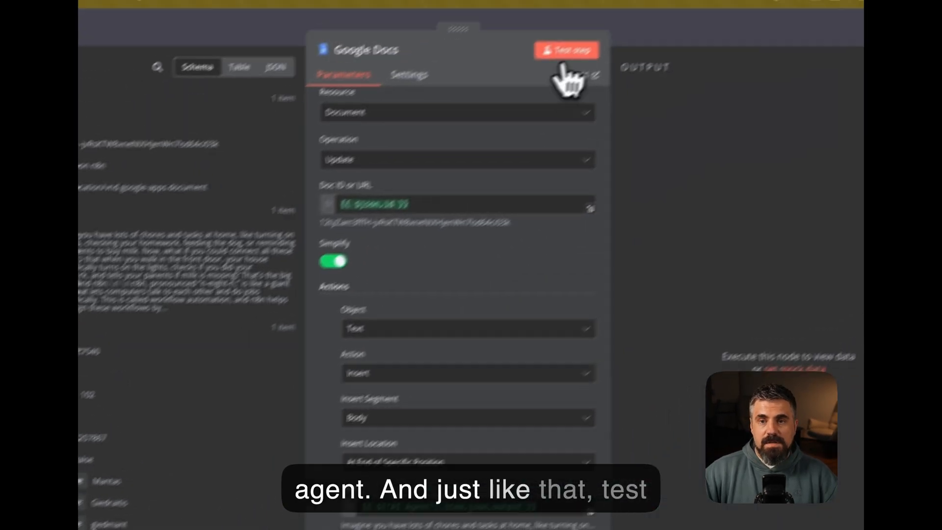
click(565, 49)
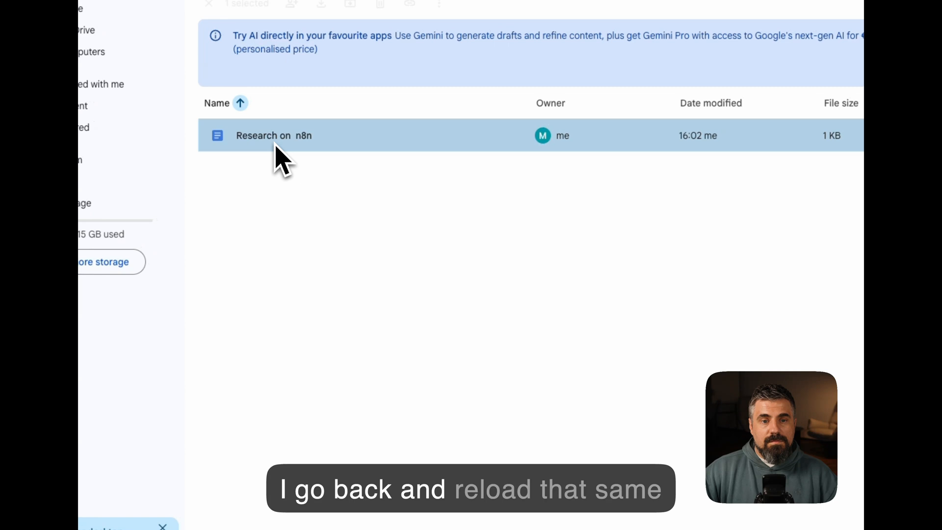
Open 'Research on n8n' in Google Docs and scroll through the AI-written article
double_click(282, 157)
scroll(559, 422, down, 5)
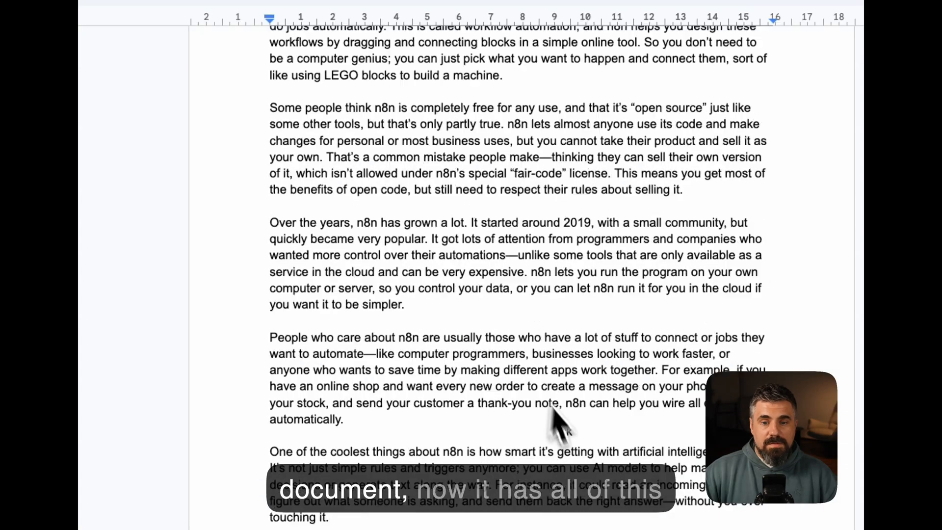
scroll(565, 432, down, 10)
scroll(495, 407, up, 15)
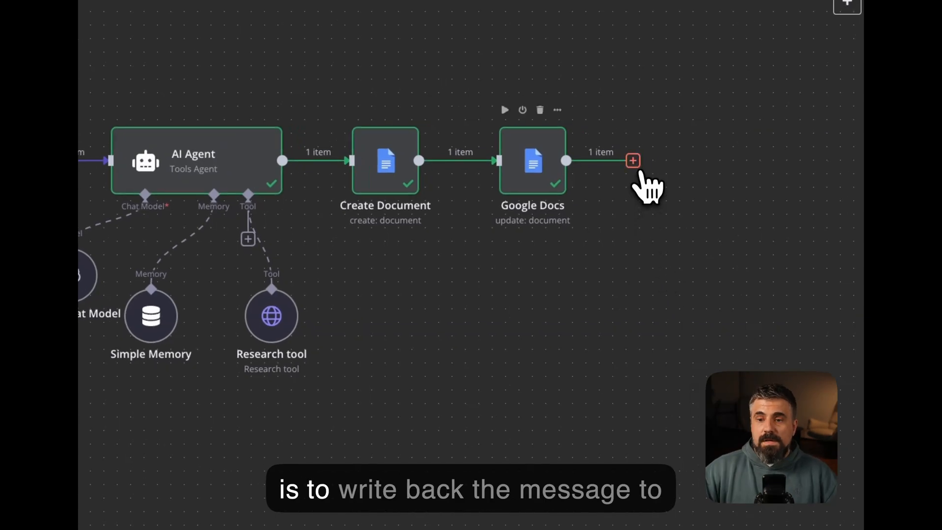
Add a Telegram Send Message node replying to the trigger's chat id
click(633, 161)
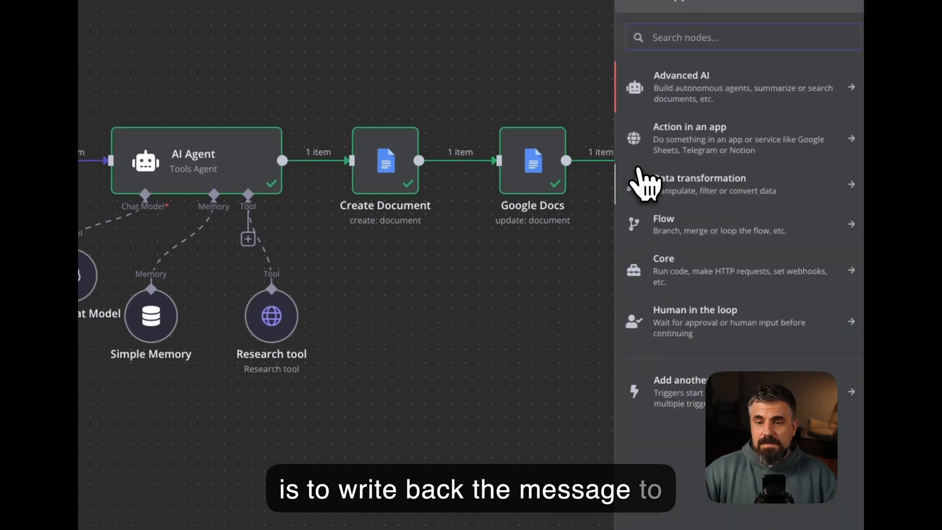
text(te)
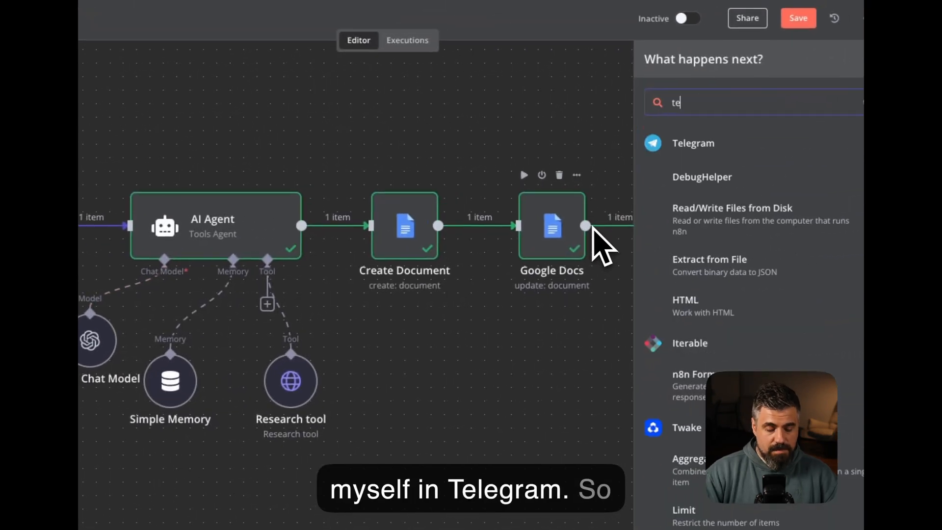
text(le)
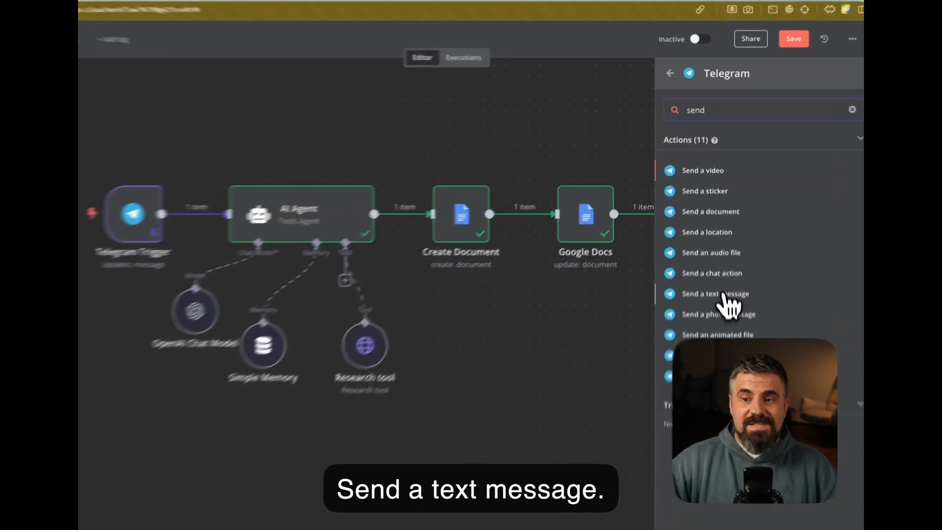
click(722, 319)
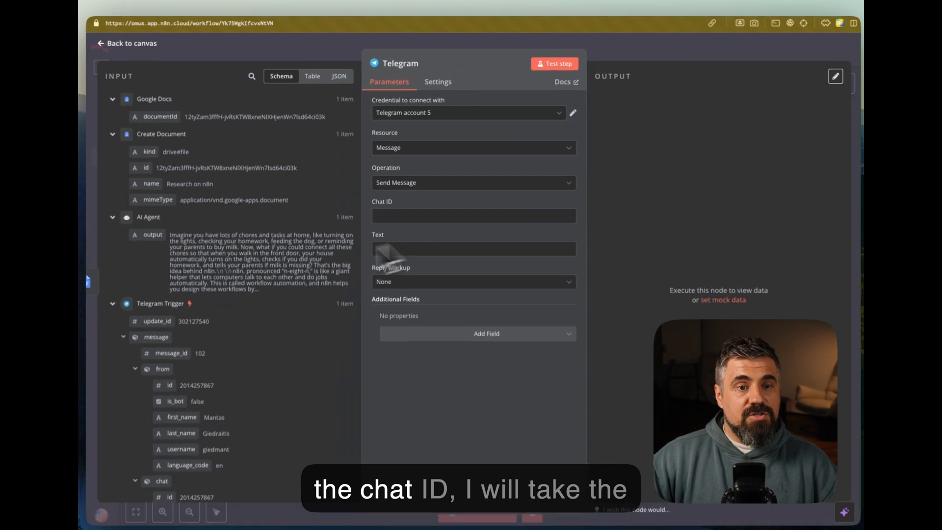
scroll(47, 409, down, 5)
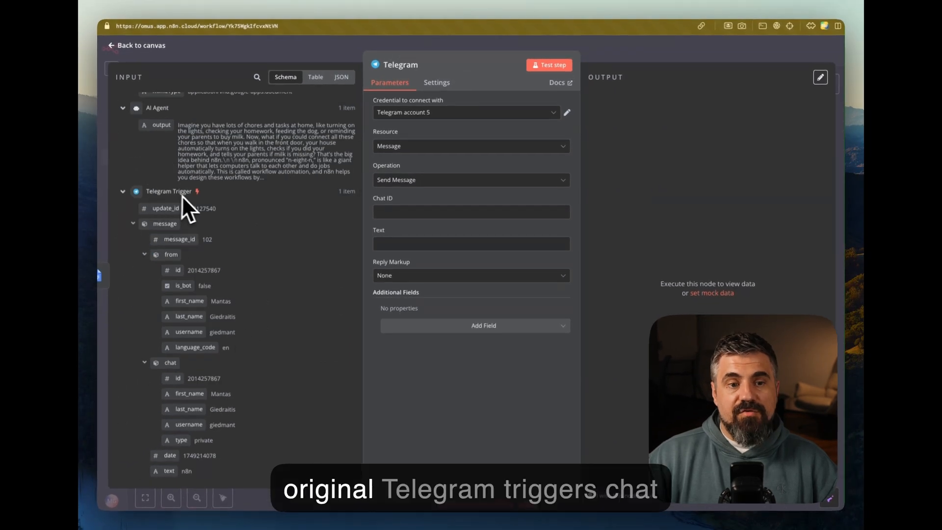
scroll(228, 308, down, 1)
drag(181, 362, 419, 191)
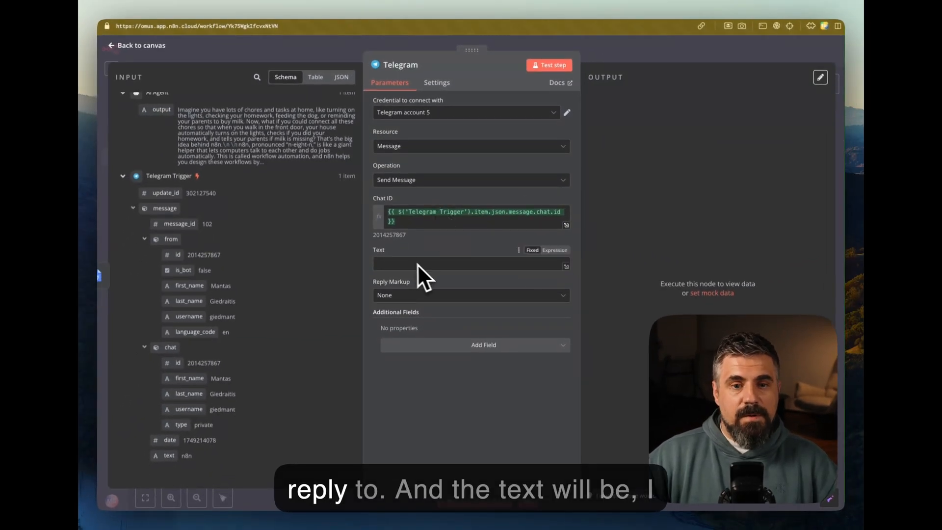
Write the reply: 'I just researched' + message text + '. The research is available in your' Google Drive
scroll(264, 207, up, 3)
click(400, 264)
text(I ju)
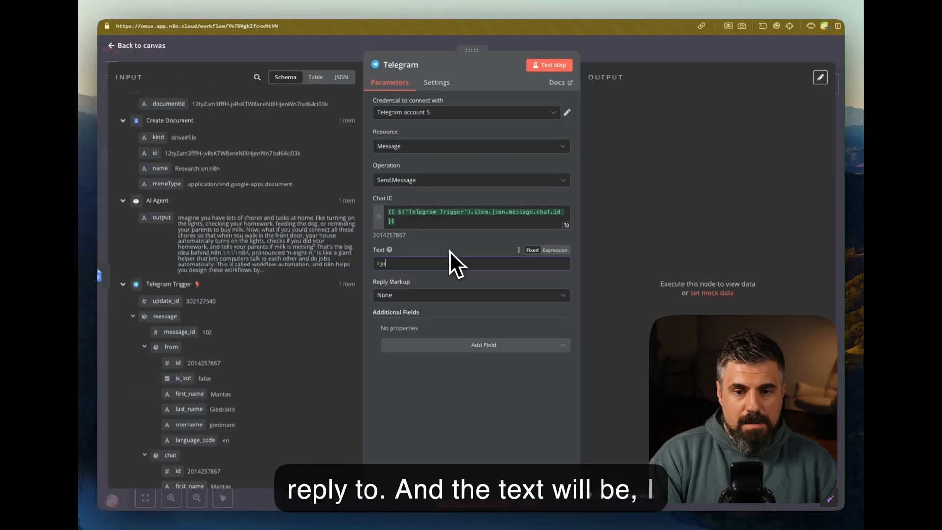
text(st researched the topic)
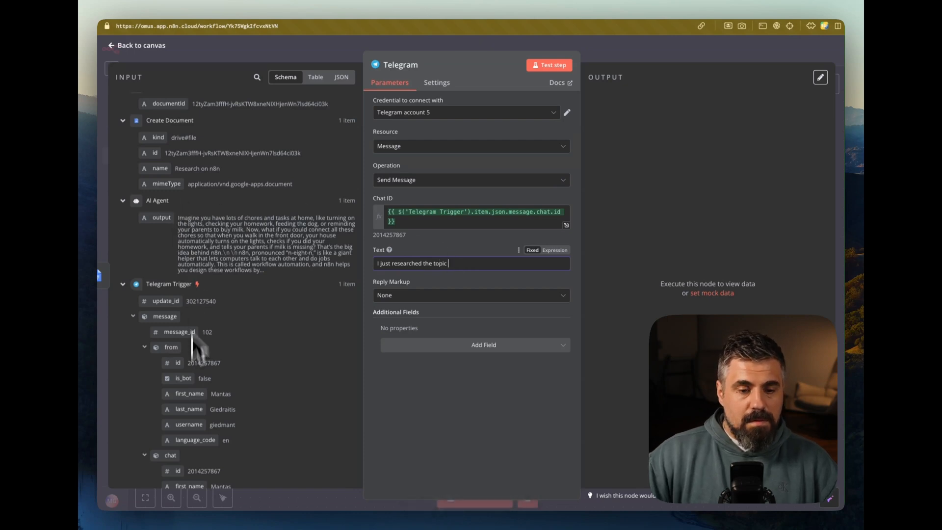
scroll(189, 418, down, 3)
drag(183, 452, 471, 264)
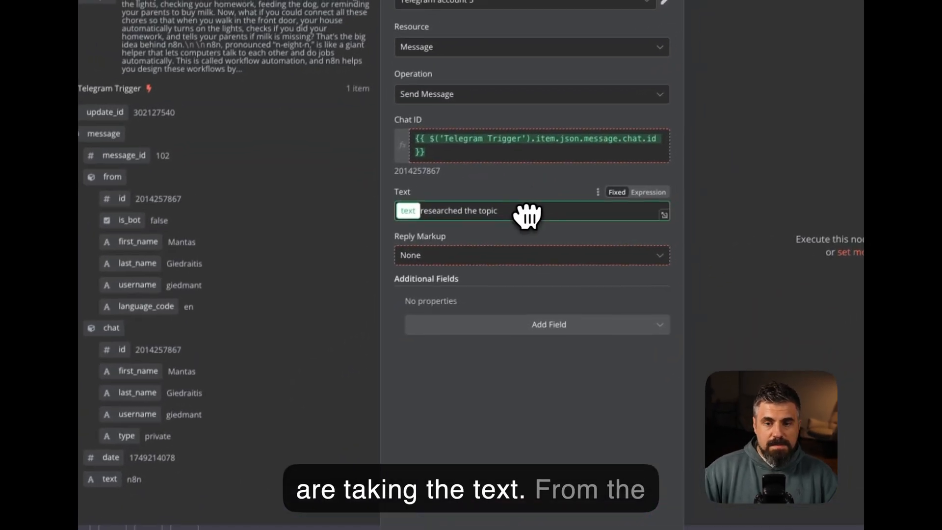
drag(529, 215, 540, 212)
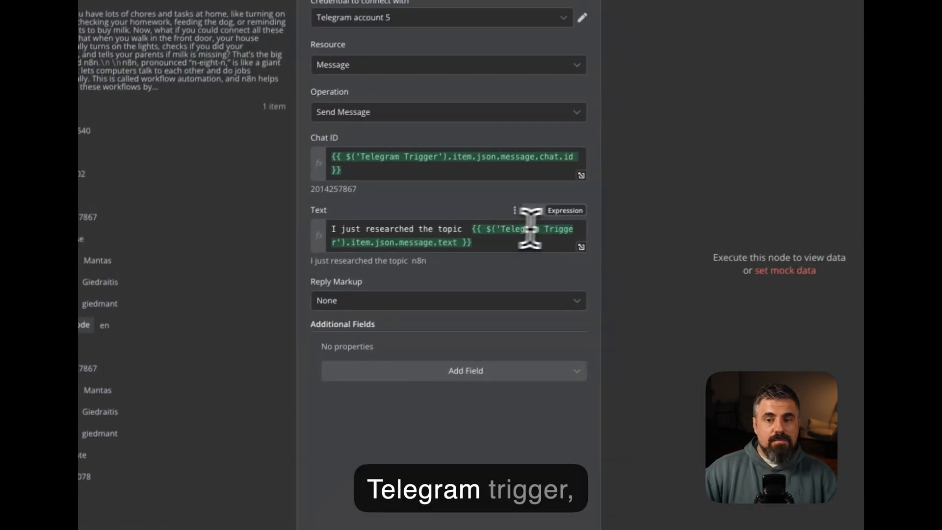
click(514, 250)
text(. The research )
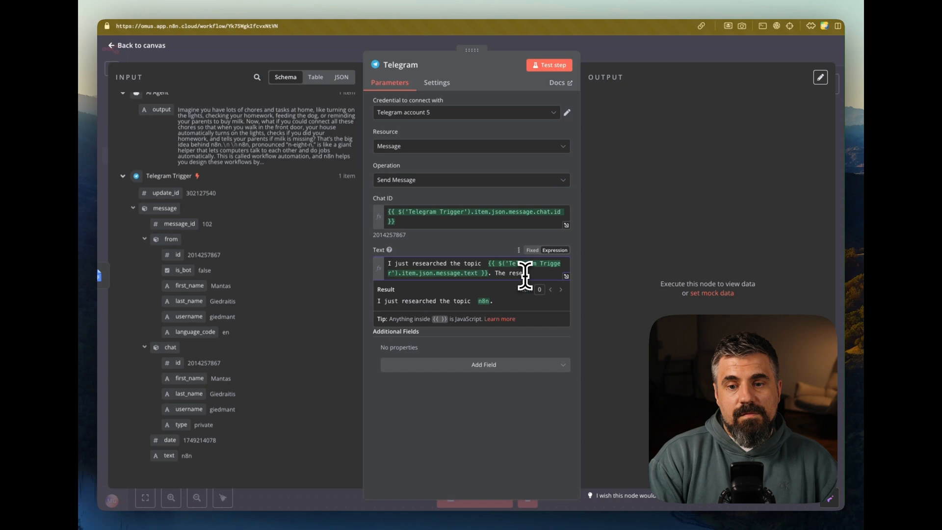
text(is available )
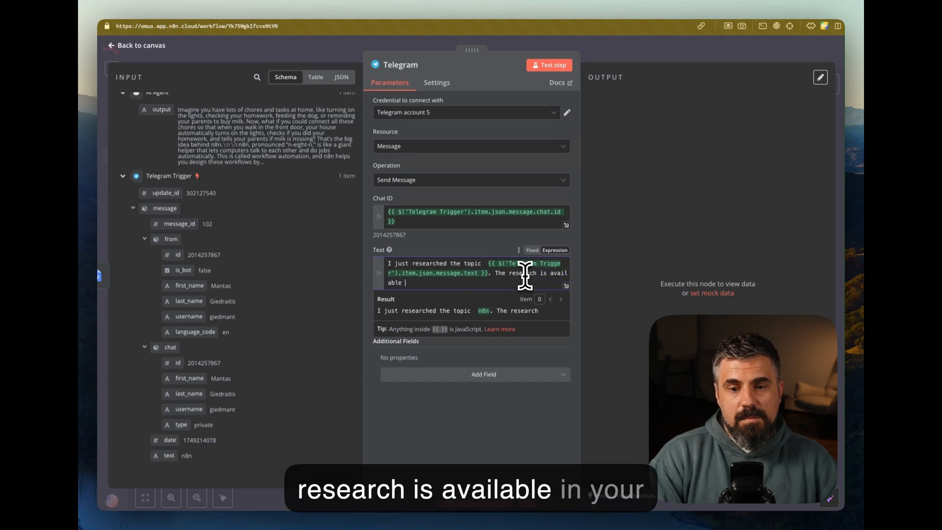
text(in your Google Drive)
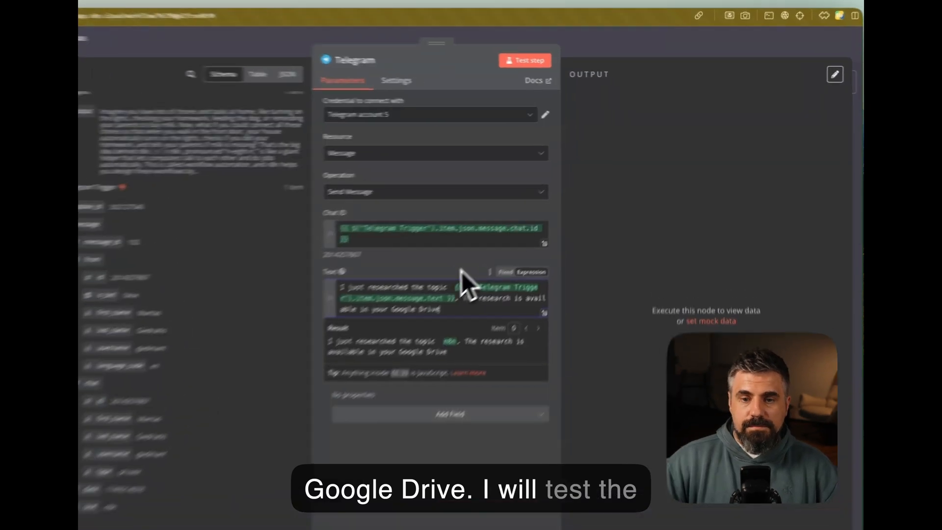
click(503, 253)
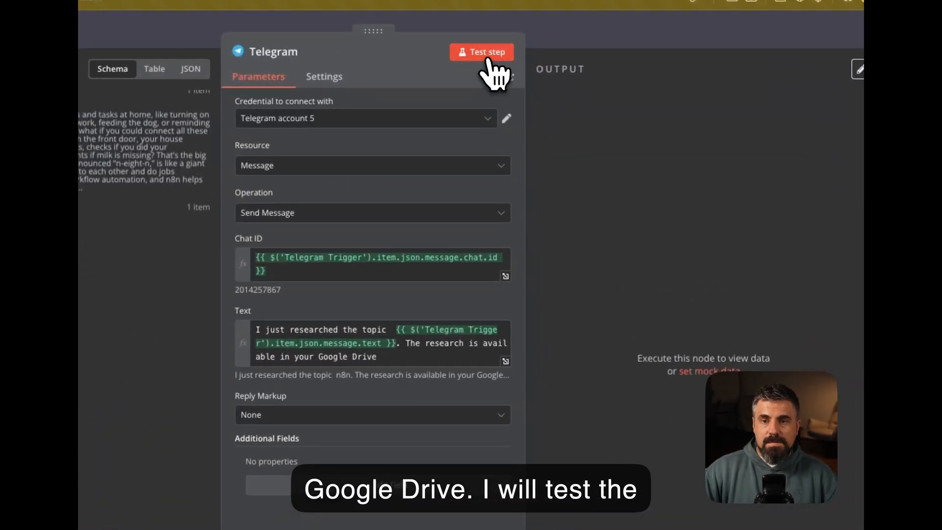
Test the Telegram reply step and check the message that arrived in the Telegram chat
click(491, 53)
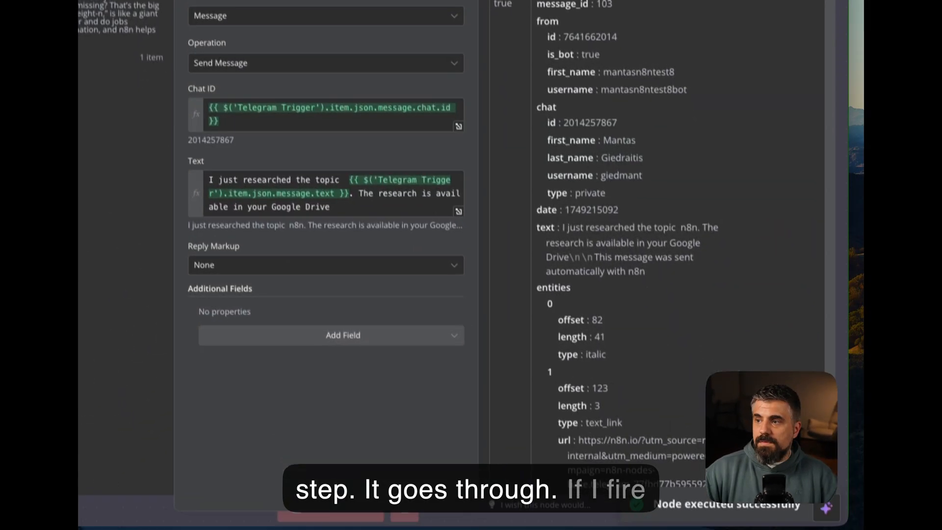
key(super+Tab)
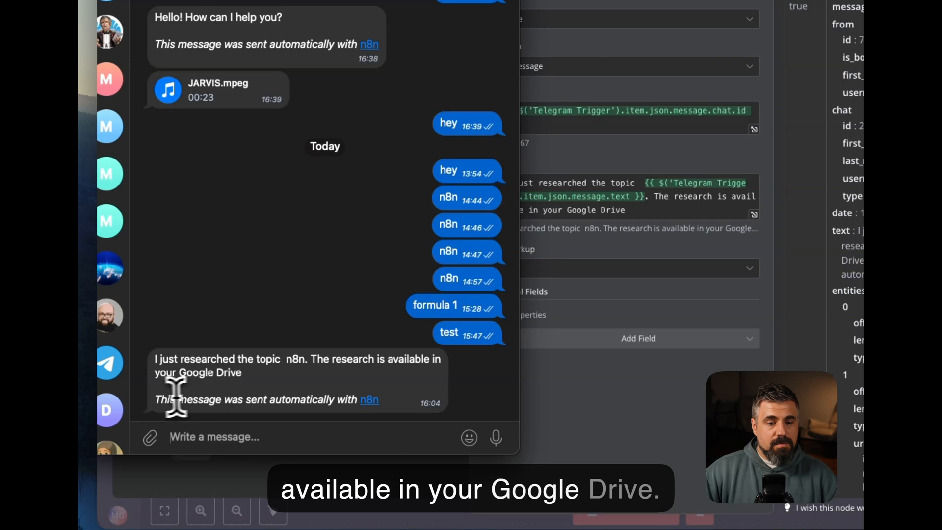
drag(304, 395, 334, 396)
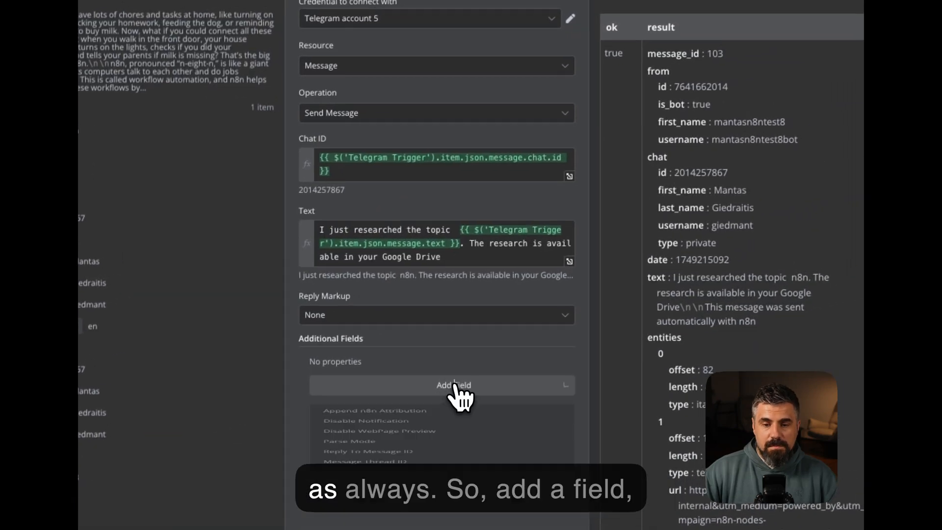
Add the Append n8n Attribution option to the reply and return to the canvas
click(456, 388)
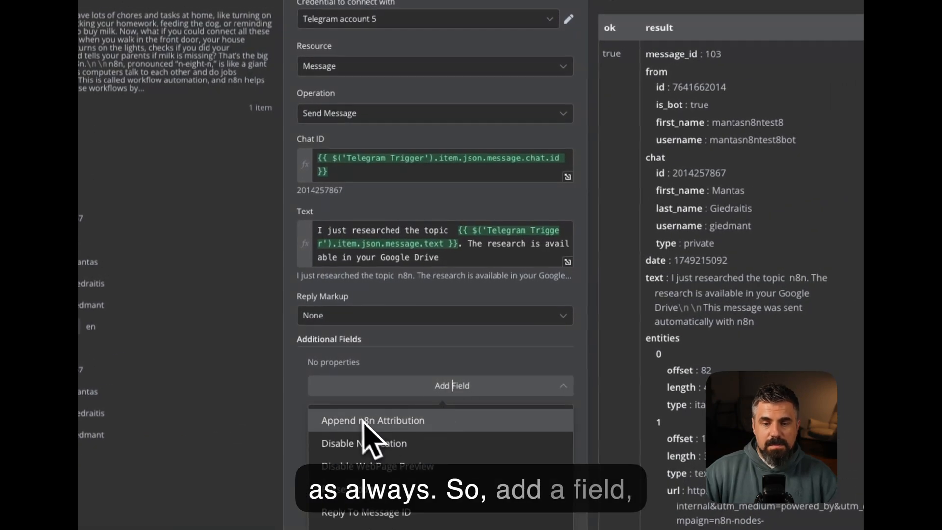
click(387, 423)
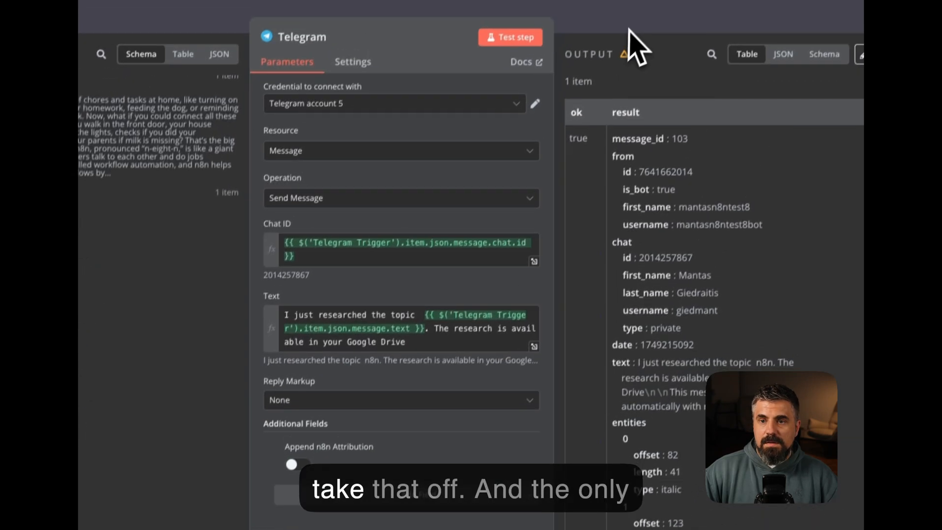
key(Escape)
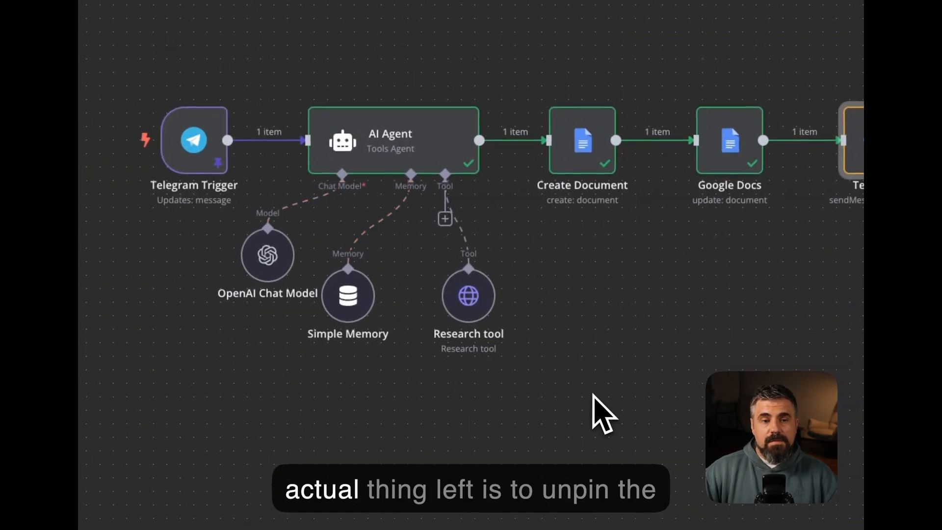
Unpin the Telegram Trigger's sample test data
double_click(211, 181)
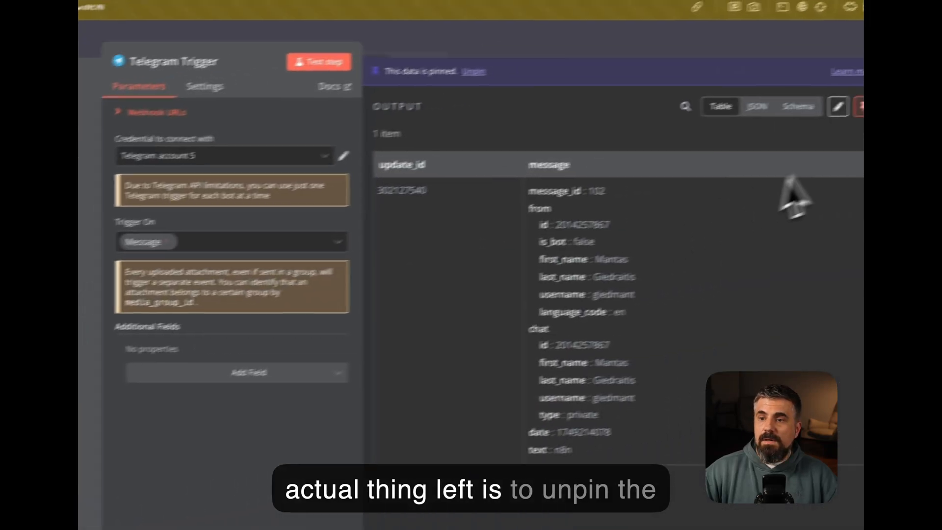
click(816, 126)
key(Escape)
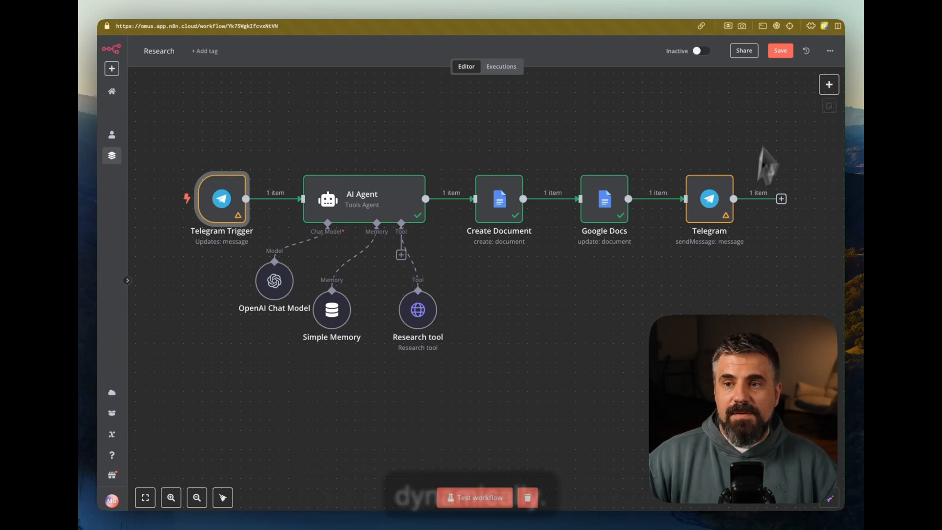
Save the workflow and start a test run waiting for a live Telegram message
click(780, 51)
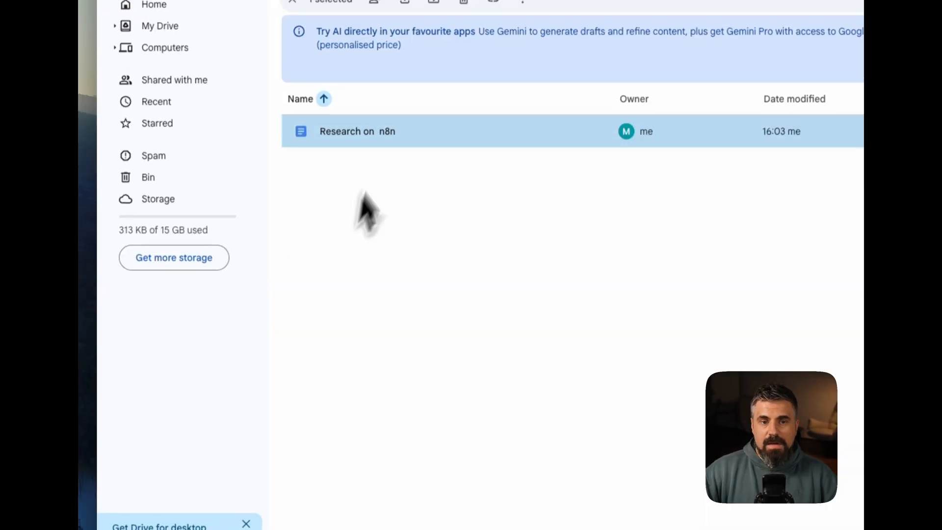
click(352, 172)
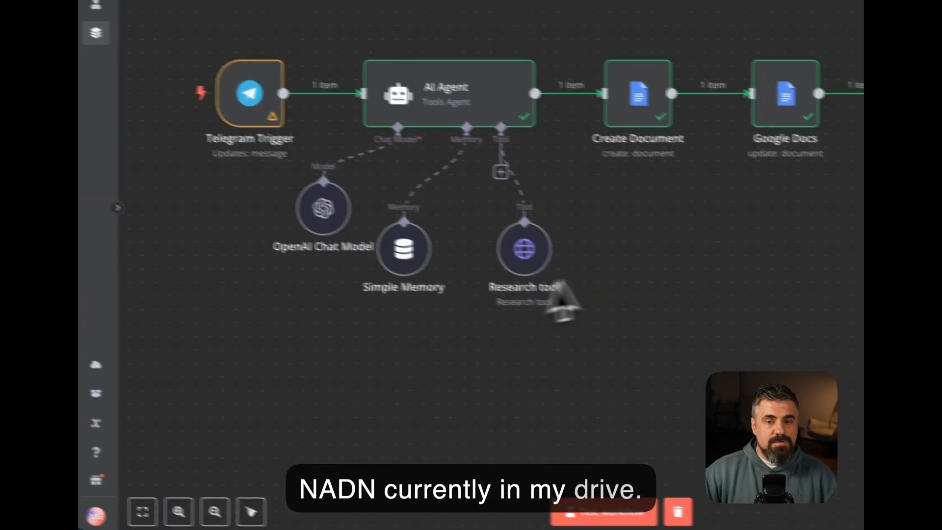
click(530, 496)
Send 'formula 1' to the bot in Telegram, then return to the running n8n workflow
mouse_move(638, 510)
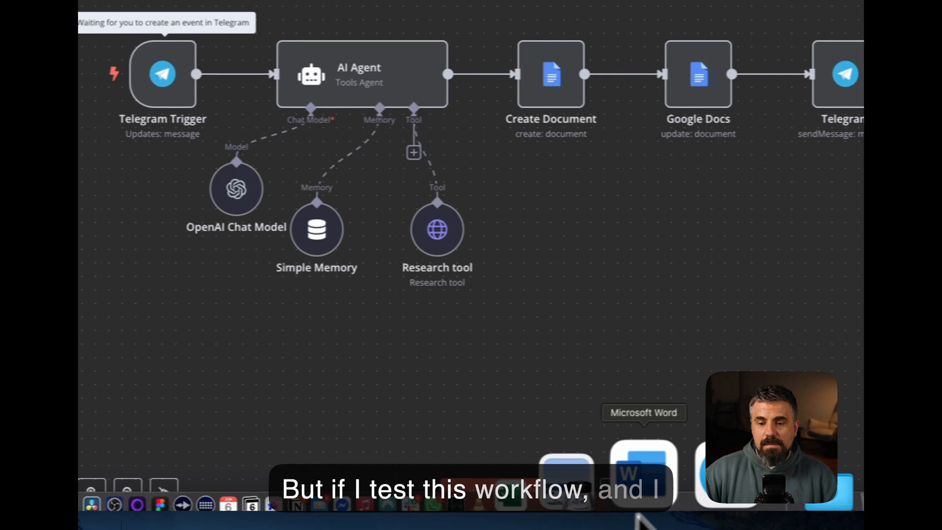
click(658, 485)
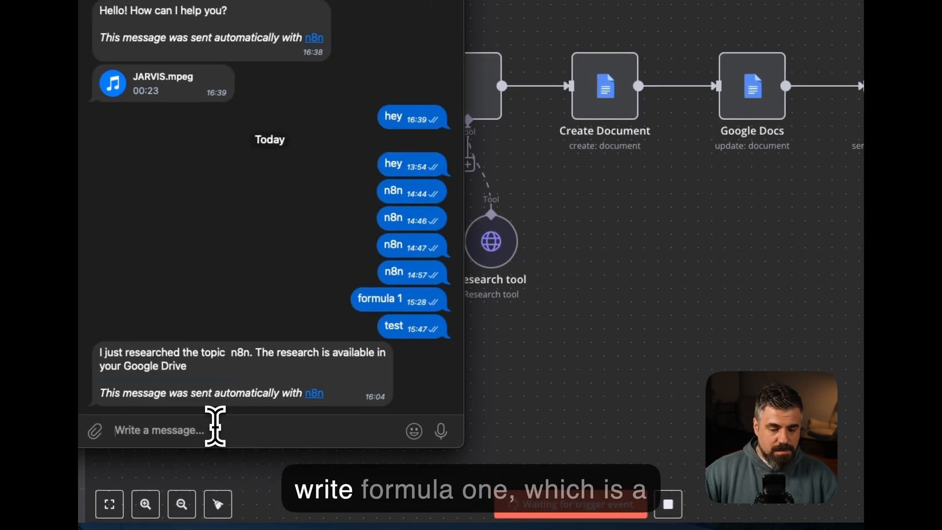
text(formula 1)
key(Return)
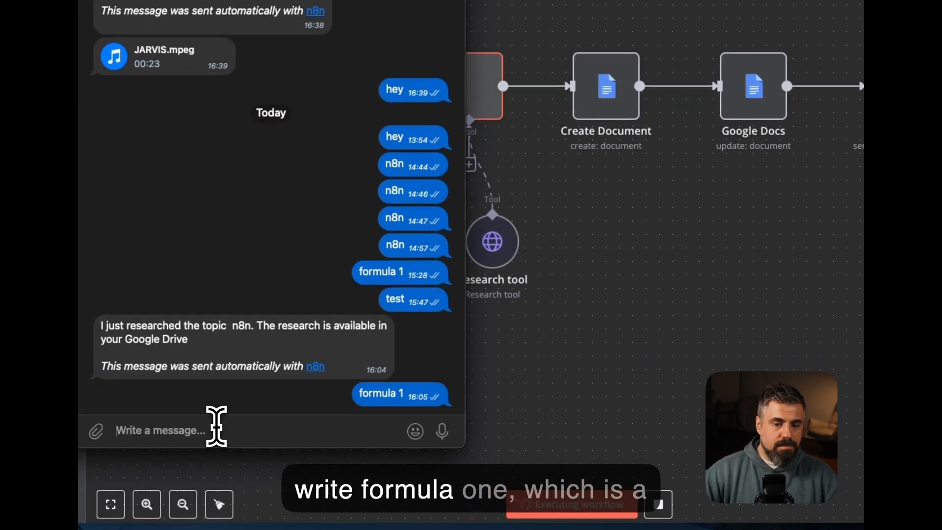
click(490, 319)
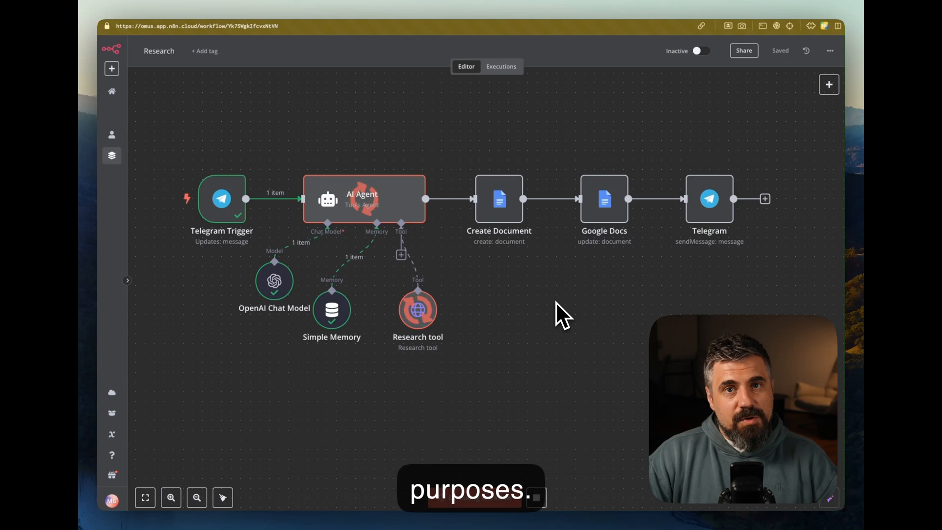
Rename the Google Docs update node to 'Update Document Content' and save the workflow
double_click(605, 198)
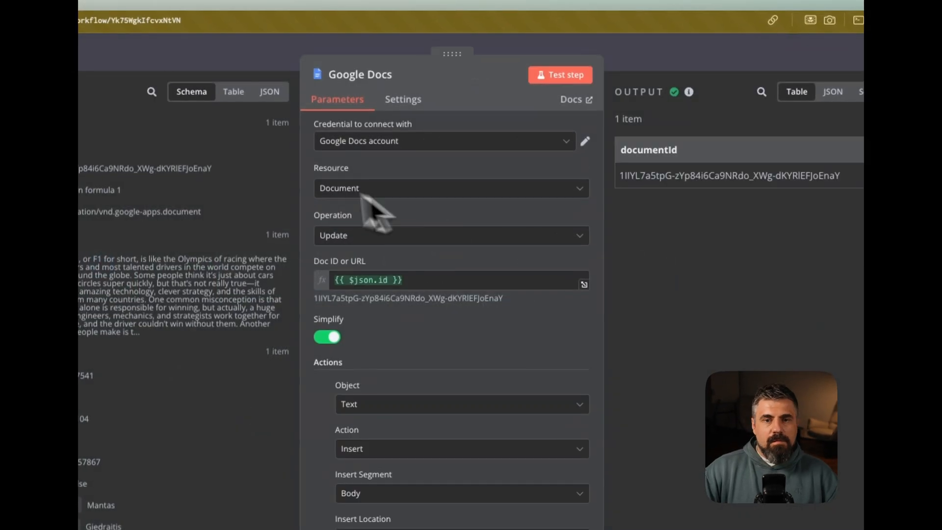
click(381, 79)
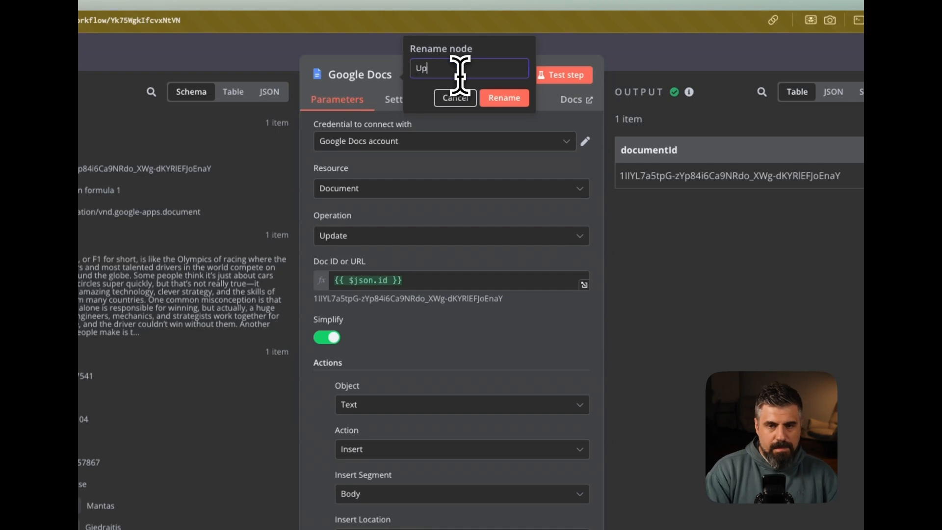
text(Update )
text(Do)
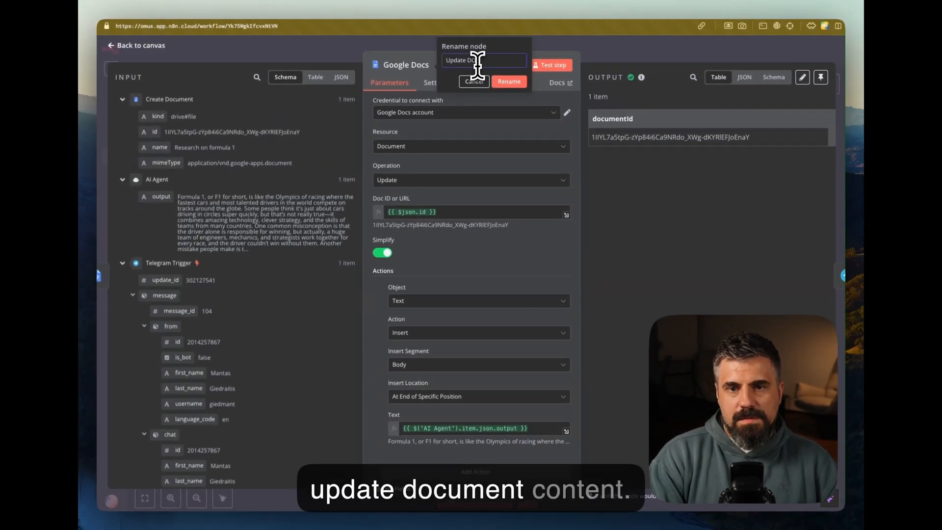
text(cument Content)
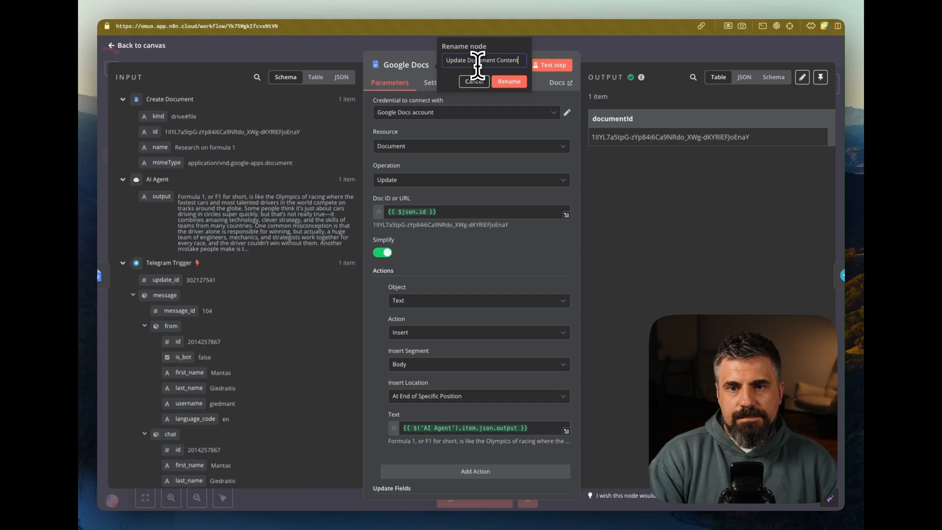
key(Return)
key(Escape)
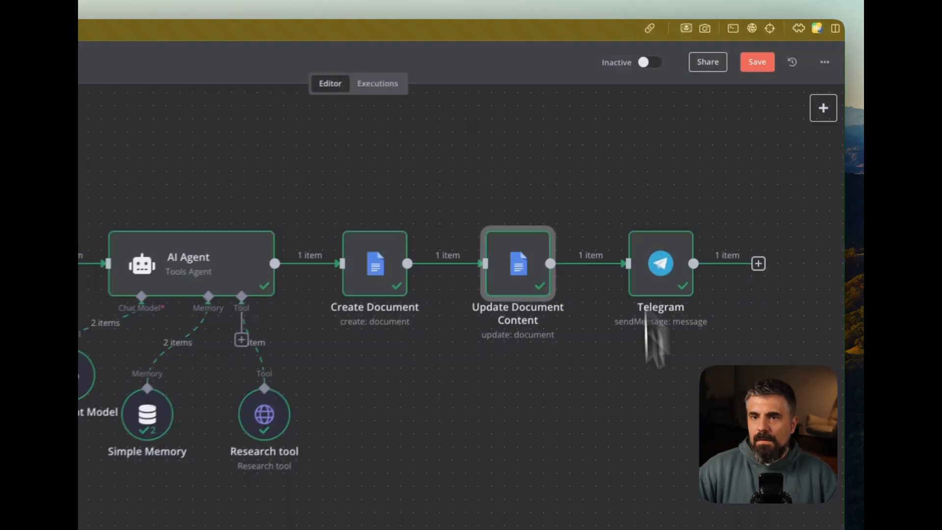
click(756, 28)
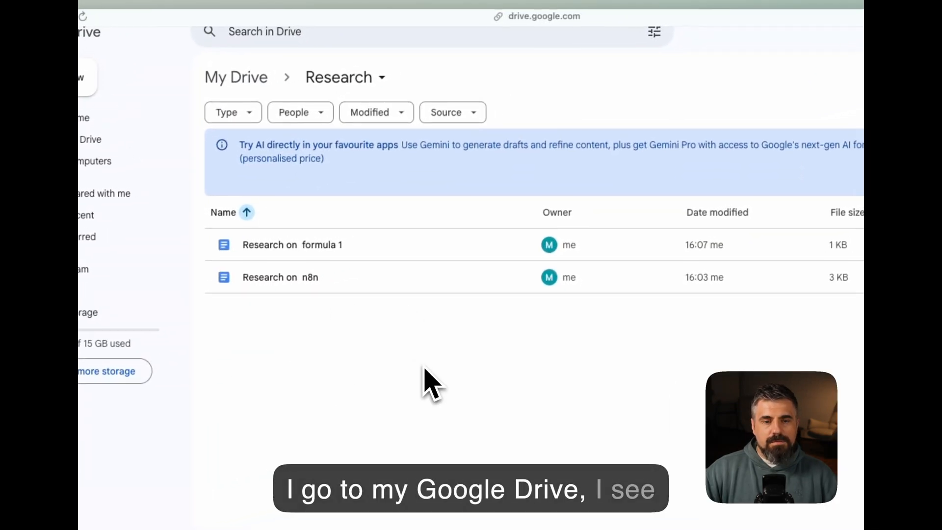
Open 'Research on formula 1' from Drive and scroll through the generated Formula 1 article
double_click(329, 250)
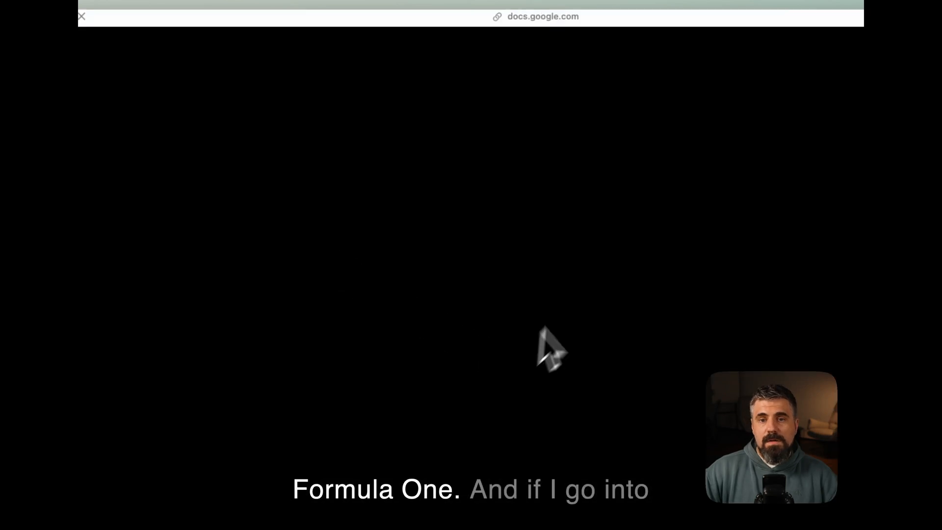
scroll(481, 353, down, 10)
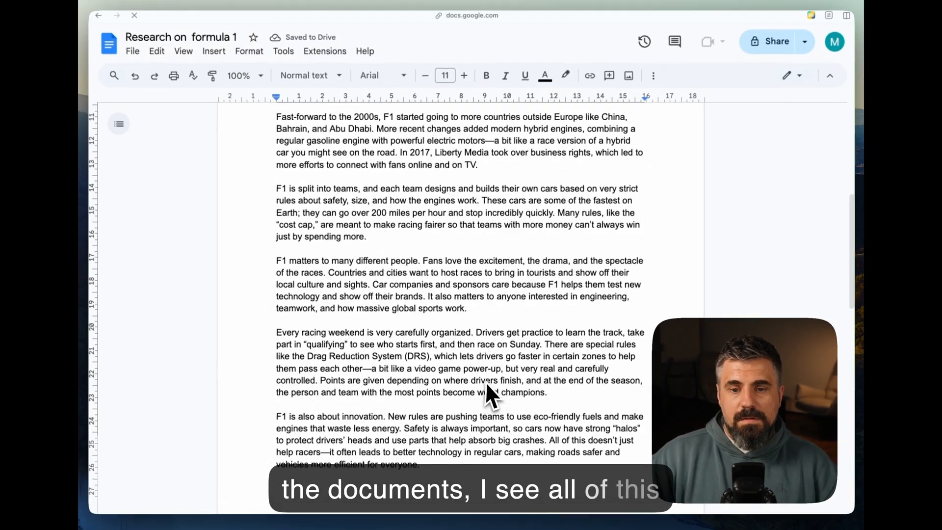
scroll(486, 388, down, 8)
scroll(489, 395, up, 3)
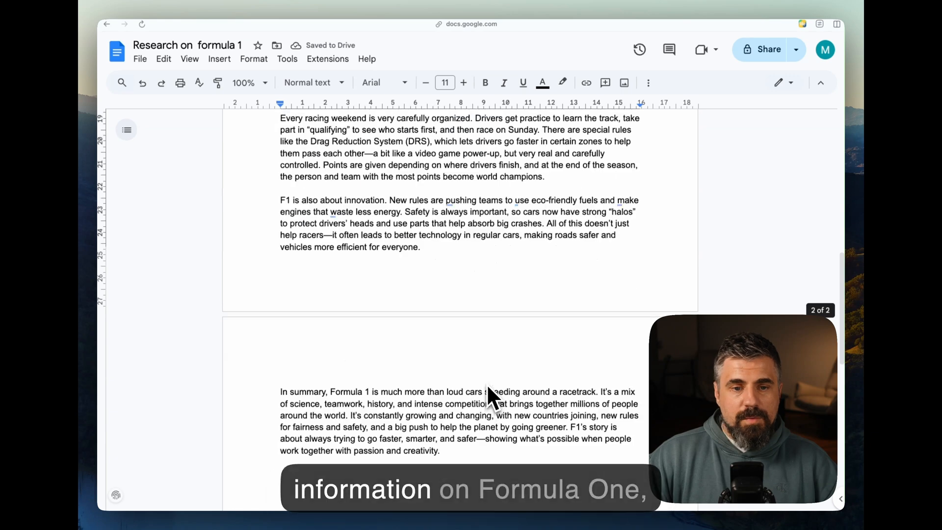
scroll(488, 387, up, 15)
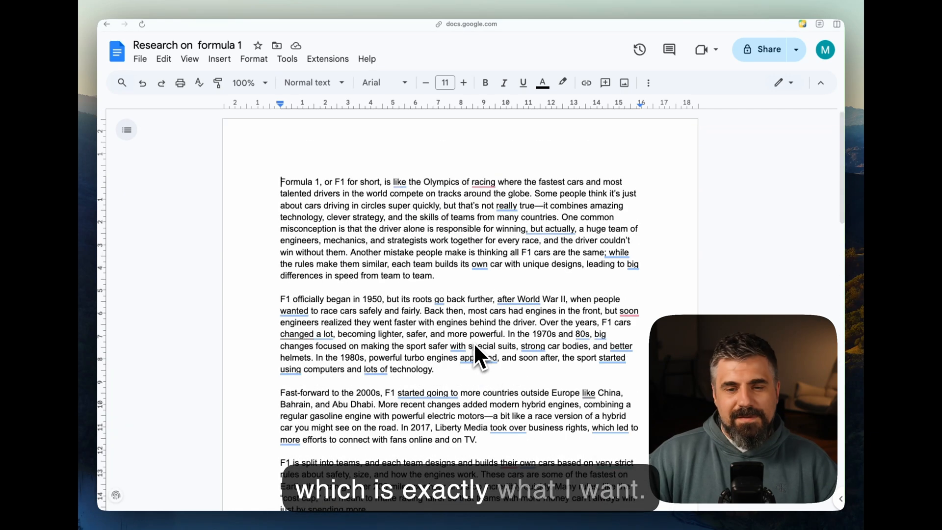